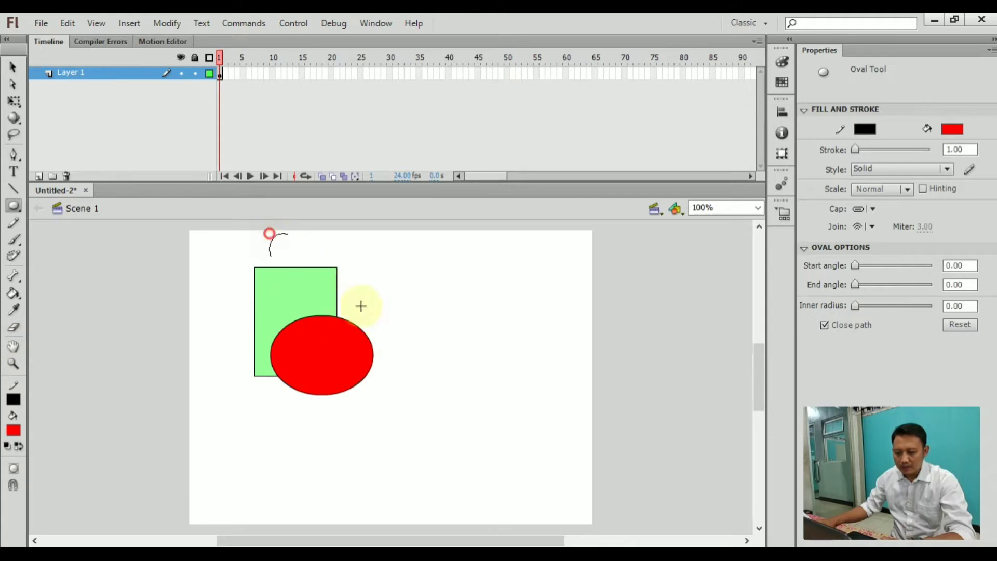
- Draw a red oval overlapping the green rectangle's left edge and group all the shapes on the stage
left_click_drag(207, 285, 274, 357)
left_click(12, 67)
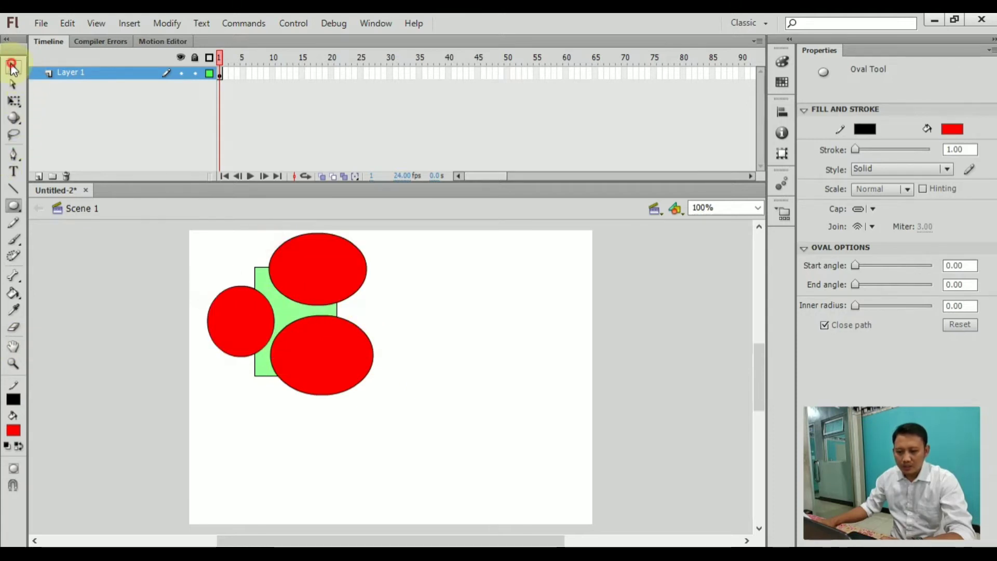
key("ctrl+a")
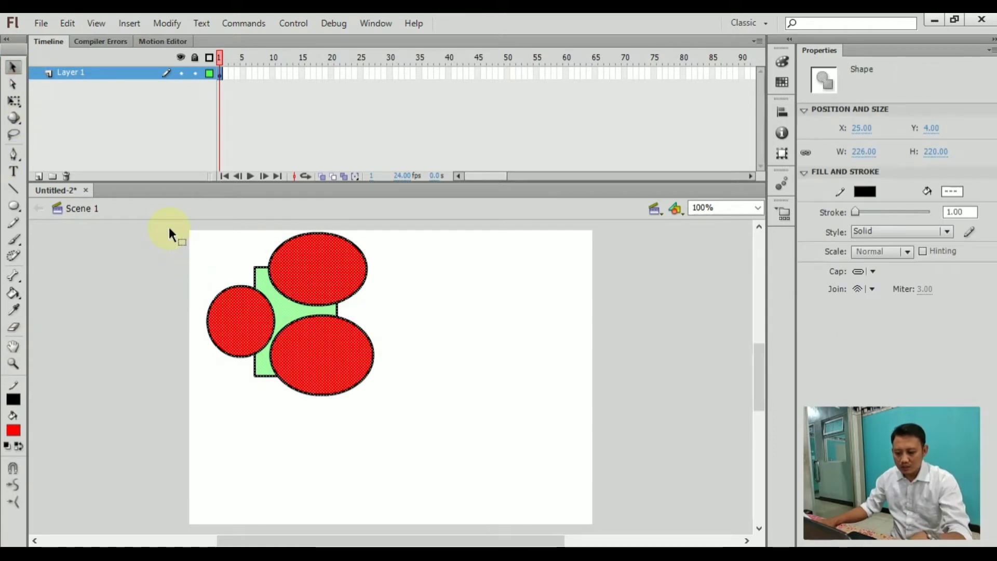
key("ctrl+g")
- Move the group of ovals and rectangle down and right to about X 98, Y 56
left_click_drag(315, 274, 368, 296)
left_click(497, 294)
left_click(500, 307)
scroll(387, 326, "up", 2)
left_click(493, 316)
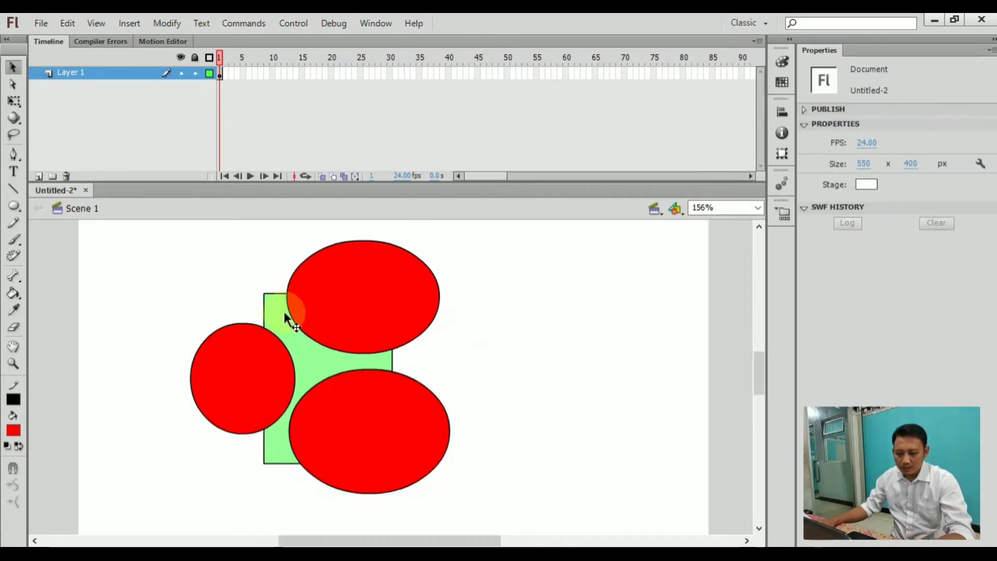
- Break apart the group containing the three red ovals and the green rectangle
left_click(323, 275)
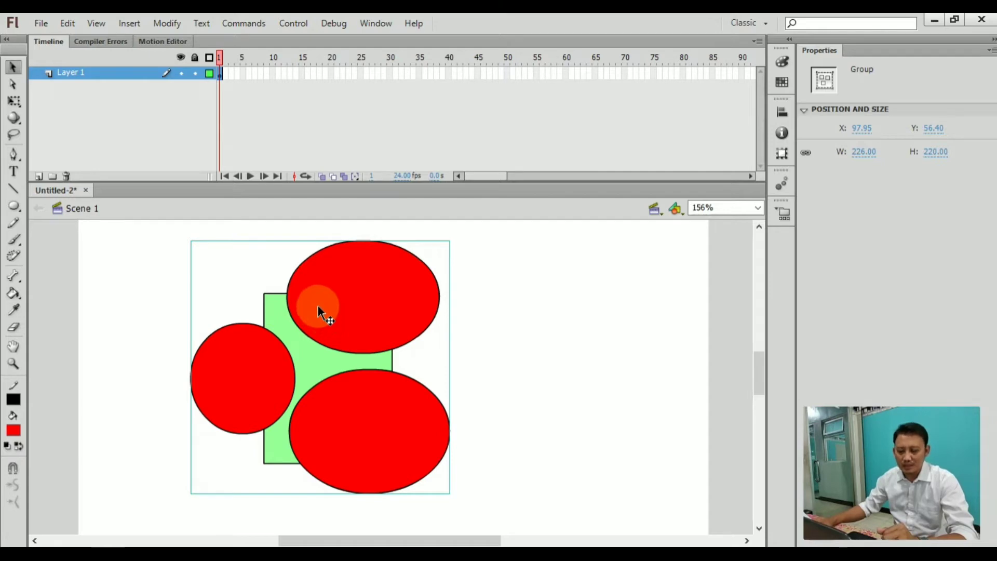
left_click(506, 310)
left_click(366, 294)
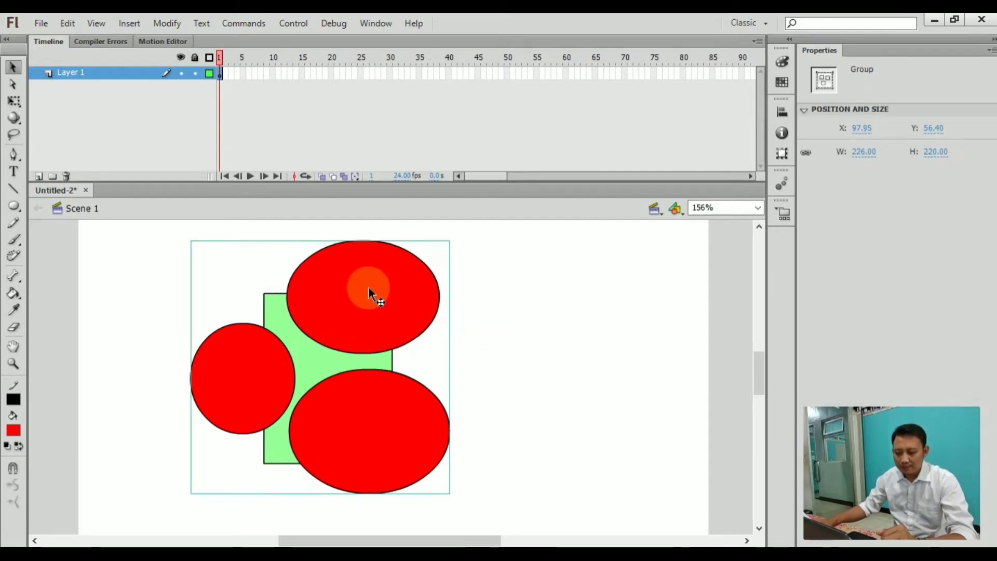
right_click(353, 297)
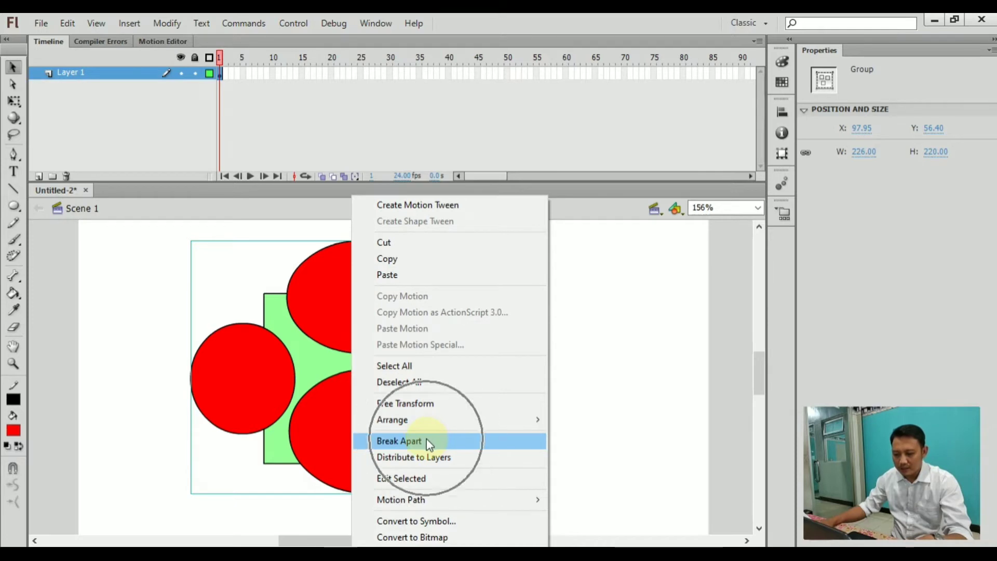
left_click(179, 21)
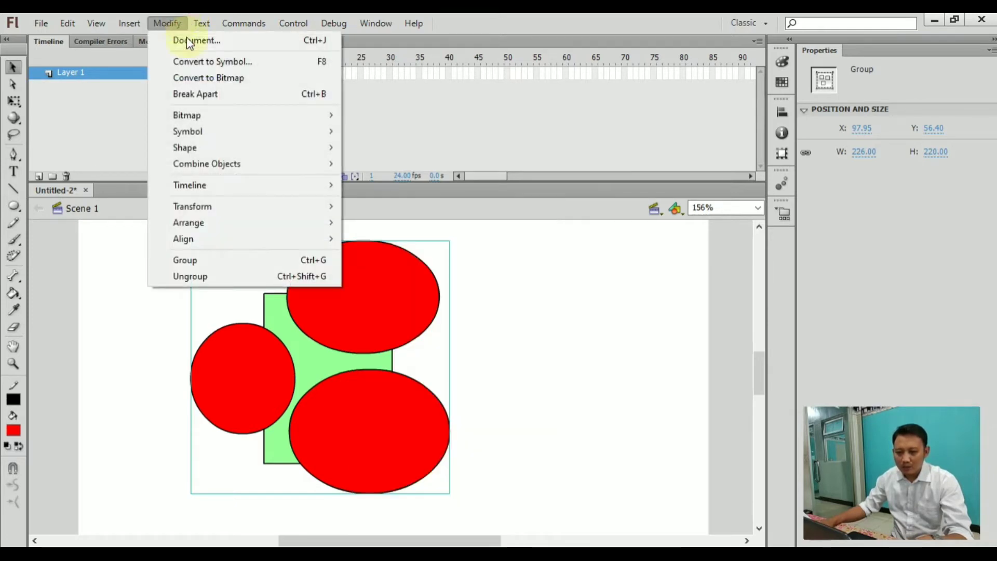
left_click(217, 95)
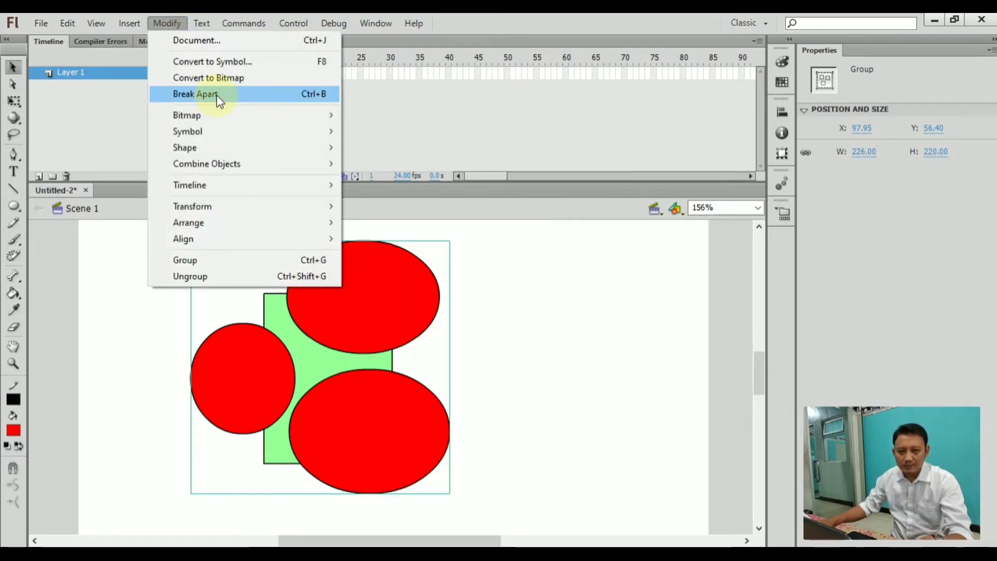
left_click(497, 263)
left_click(396, 276)
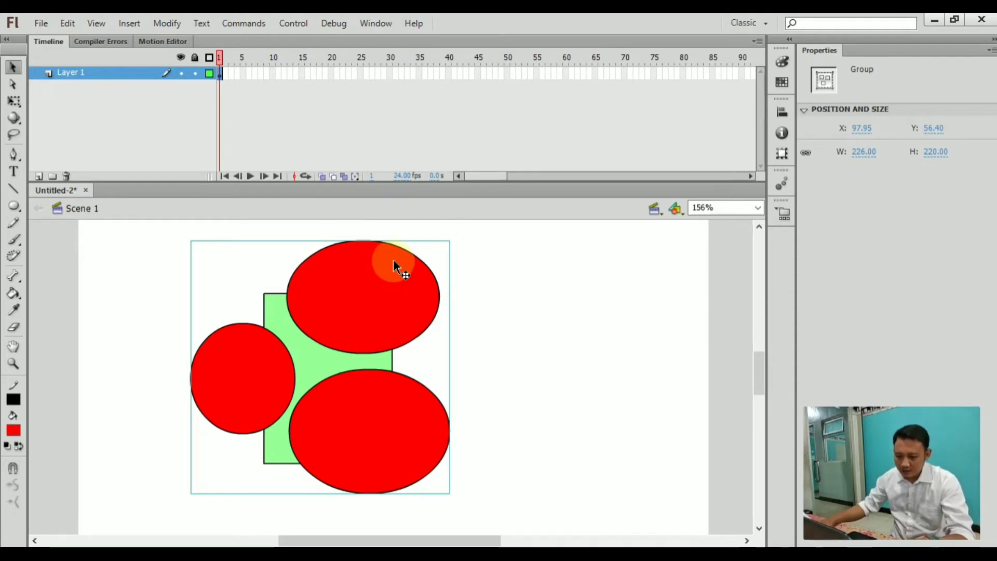
right_click(394, 261)
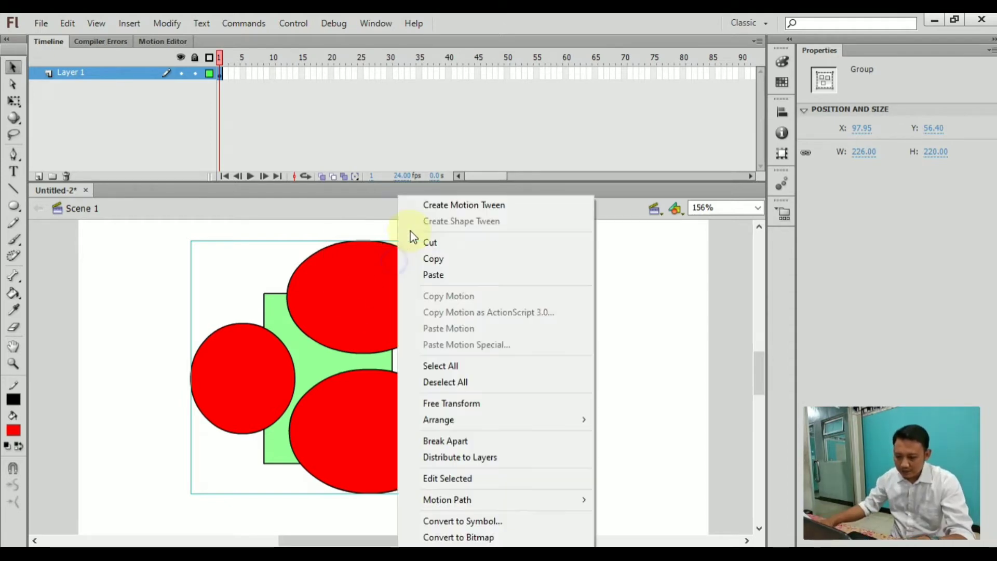
left_click(457, 442)
left_click(491, 360)
- Select the fills and outlines of the separated ovals and rectangle one by one to examine them
left_click(359, 307)
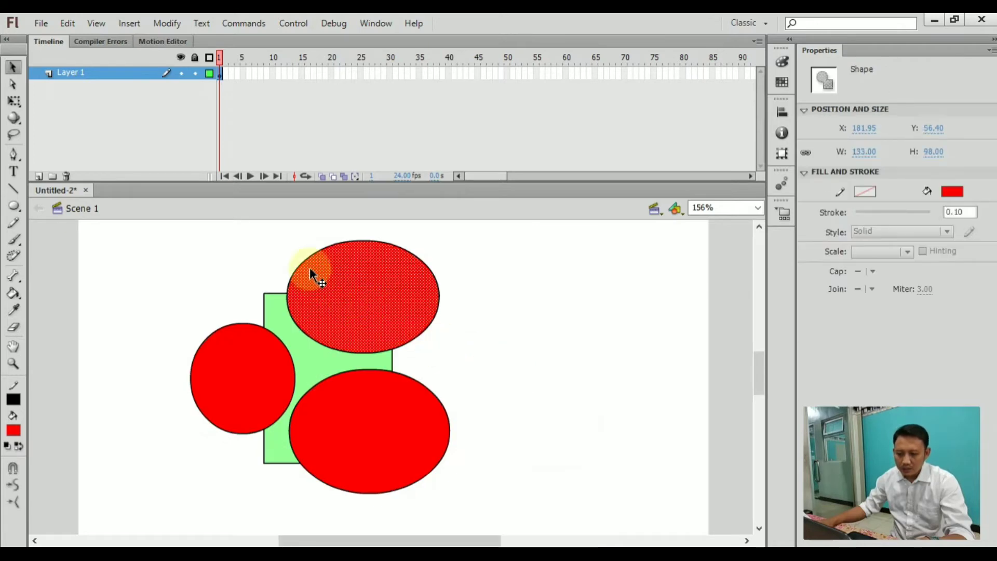
left_click(476, 278)
left_click(333, 353)
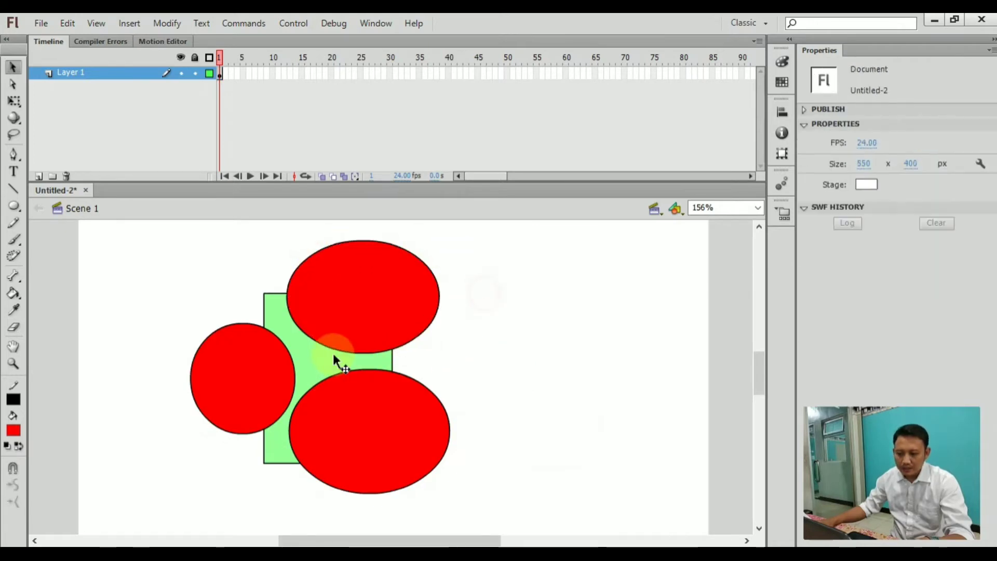
left_click(213, 354)
left_click(294, 337)
left_click(254, 360)
left_click(244, 324)
left_click(275, 333)
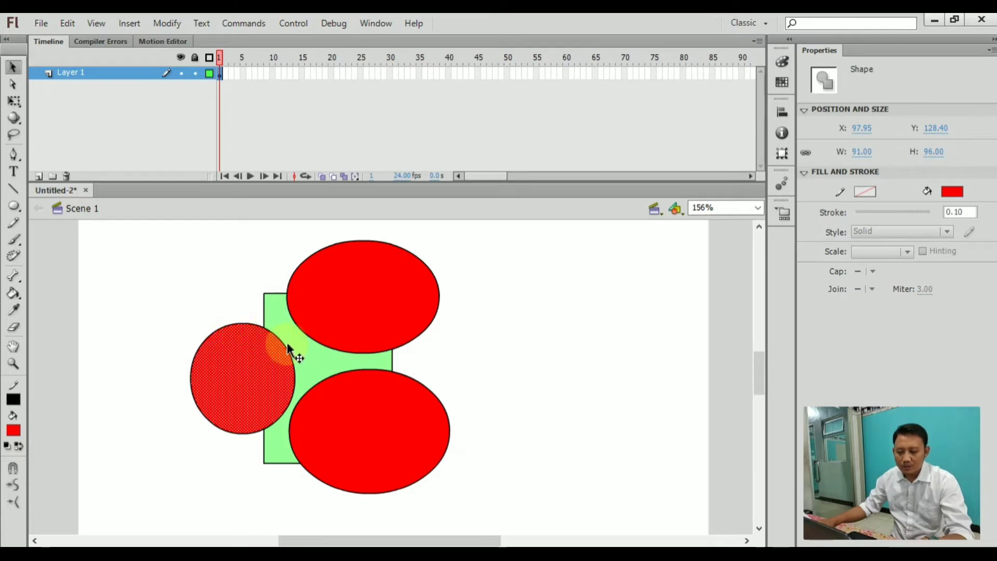
left_click(352, 411)
left_click(314, 368)
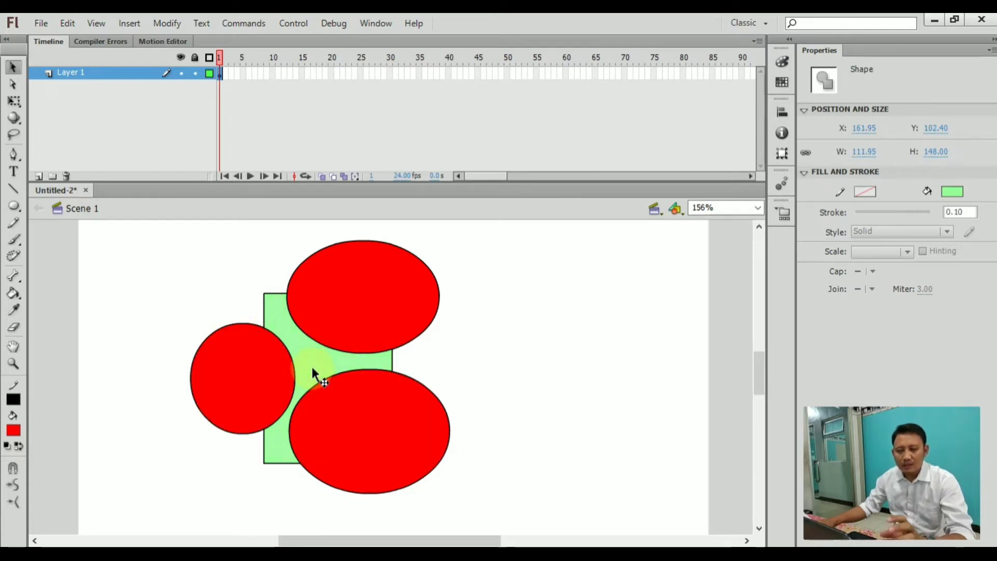
- Move the three red ovals away from the green rectangle, two to its right and one to its left
left_click(347, 314)
left_click_drag(364, 286, 538, 282)
left_click(378, 407)
left_click_drag(378, 407, 521, 425)
left_click_drag(269, 384, 193, 344)
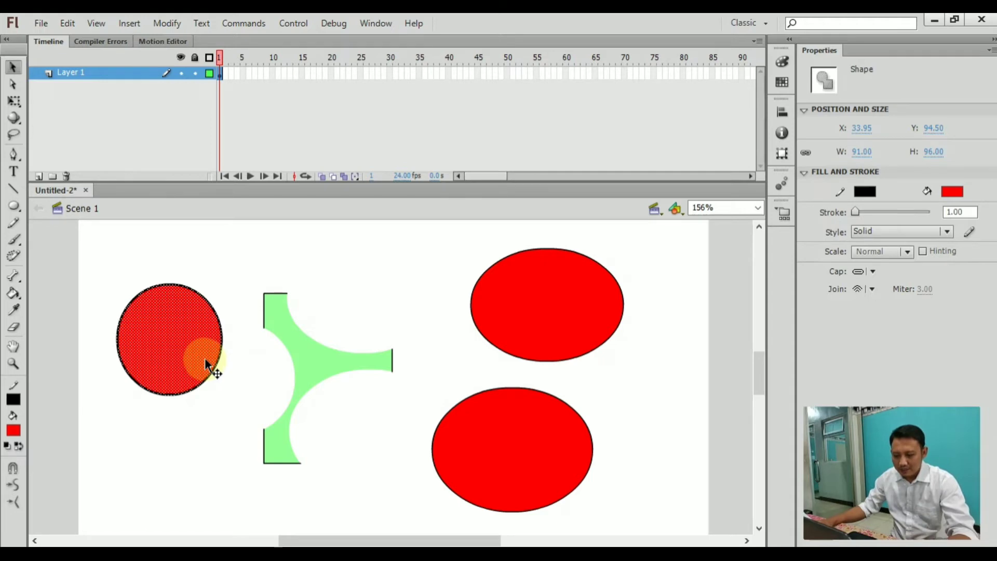
- Undo the oval moves and delete all the shapes from the stage
key("ctrl+z")
key("ctrl+z")
key("ctrl+z")
left_click(327, 305)
left_click_drag(172, 242, 644, 502)
key("Delete")
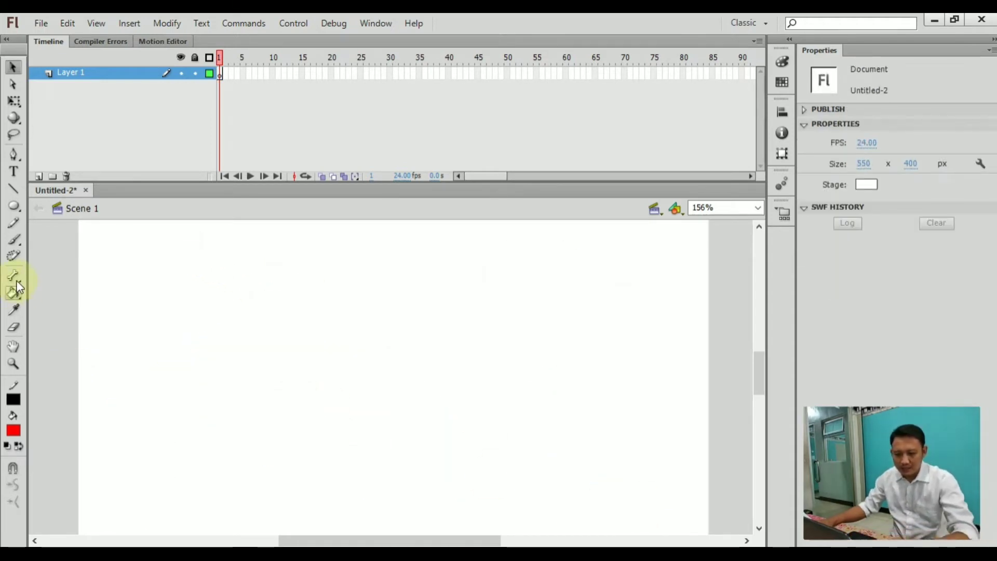
- Draw a red rectangle and three blue ovals with black outlines overlapping its upper right corner, left side and lower edge
key("r")
left_click_drag(218, 290, 368, 457)
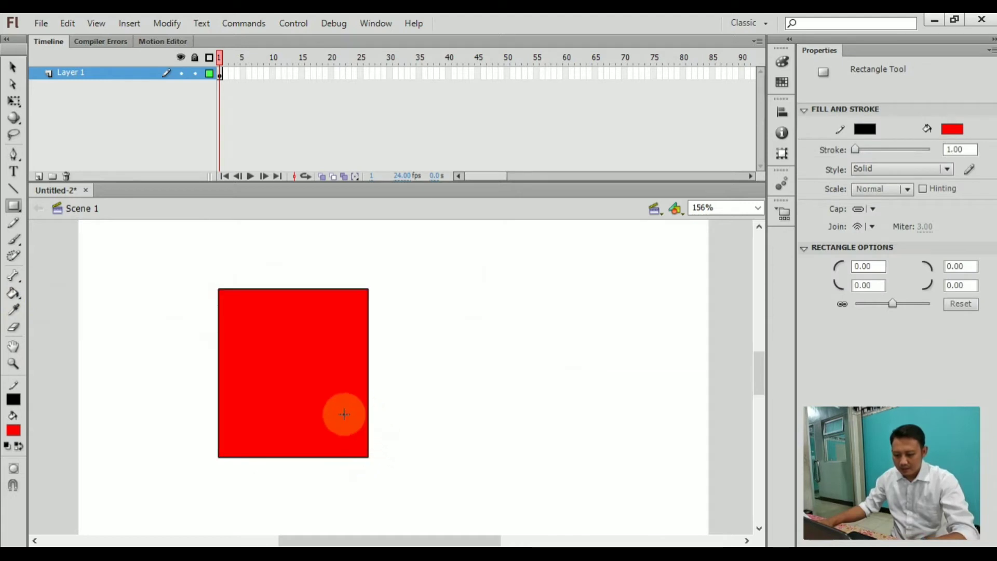
left_click(14, 430)
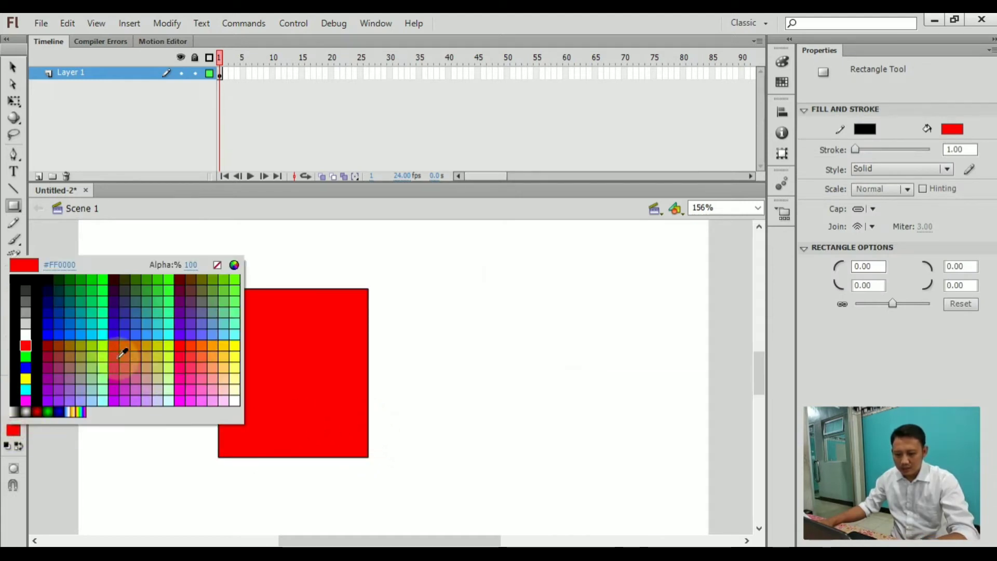
left_click(23, 377)
key("o")
left_click_drag(278, 256, 421, 352)
mouse_move(166, 268)
left_mouse_down()
mouse_move(301, 475)
mouse_move(299, 465)
left_mouse_up()
left_click_drag(262, 397, 423, 511)
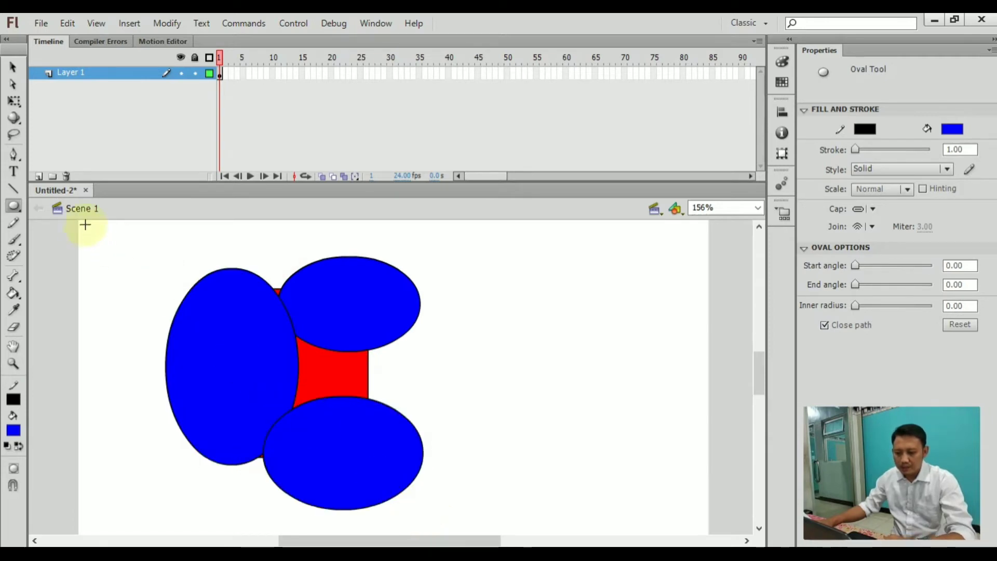
- Group the red rectangle with the blue ovals and shift the group slightly to about X 71, Y 67
left_click(15, 67)
left_click_drag(124, 230, 533, 523)
key("ctrl+g")
left_click_drag(352, 305, 307, 302)
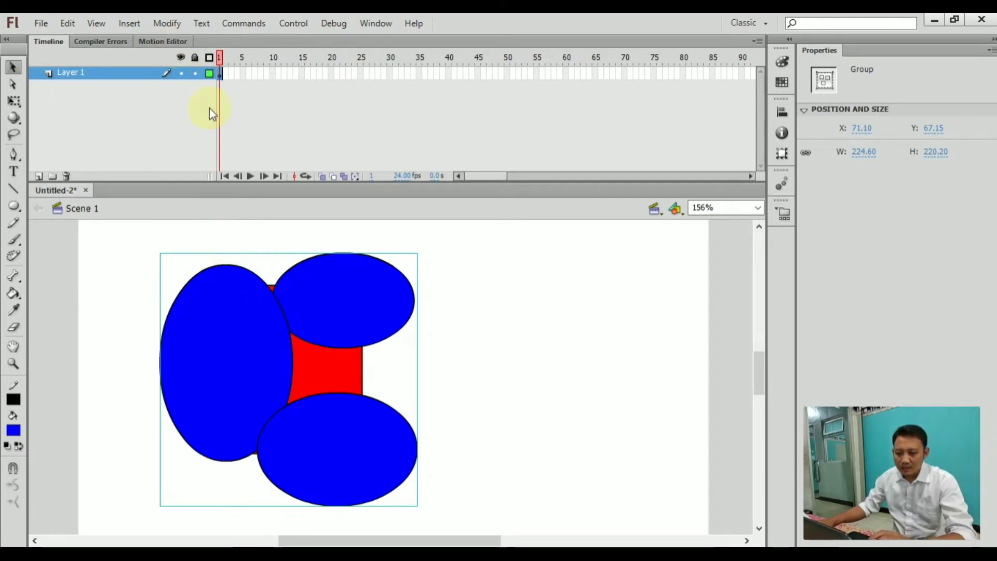
- Break the group apart and move the upper and lower blue ovals away to the right of the red rectangle
left_click(170, 25)
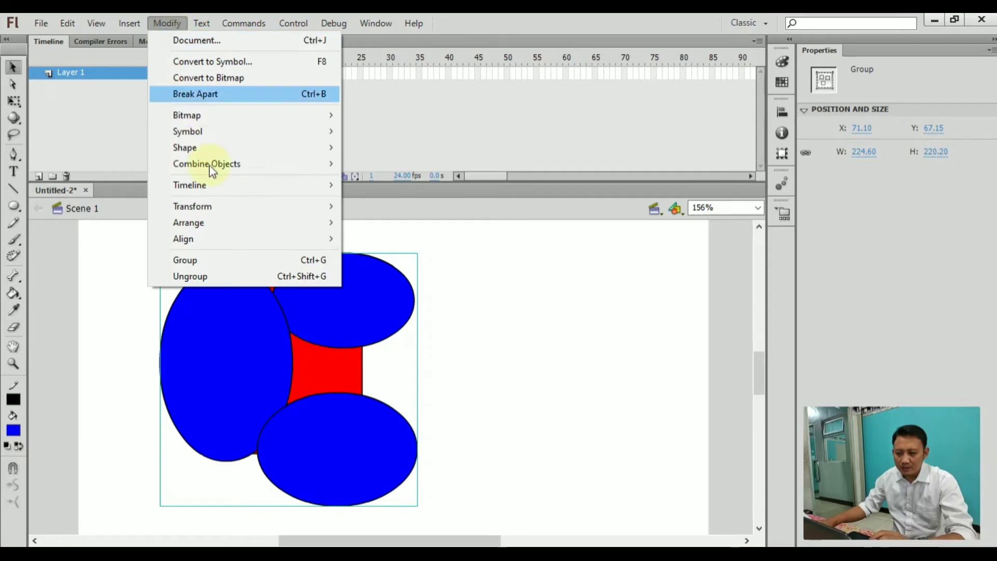
left_click(207, 93)
left_click(485, 337)
left_click_drag(334, 296, 472, 299)
left_click(253, 351)
left_click_drag(322, 423, 436, 442)
left_click(564, 400)
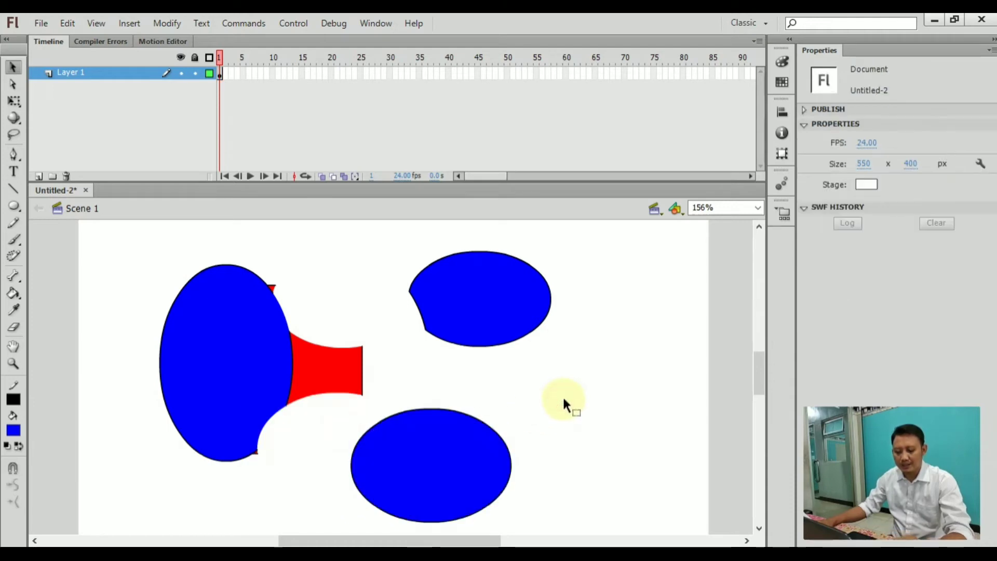
- Delete everything on the stage and import the image 3.jpg from the Saved Pictures folder
key("ctrl+a")
key("Delete")
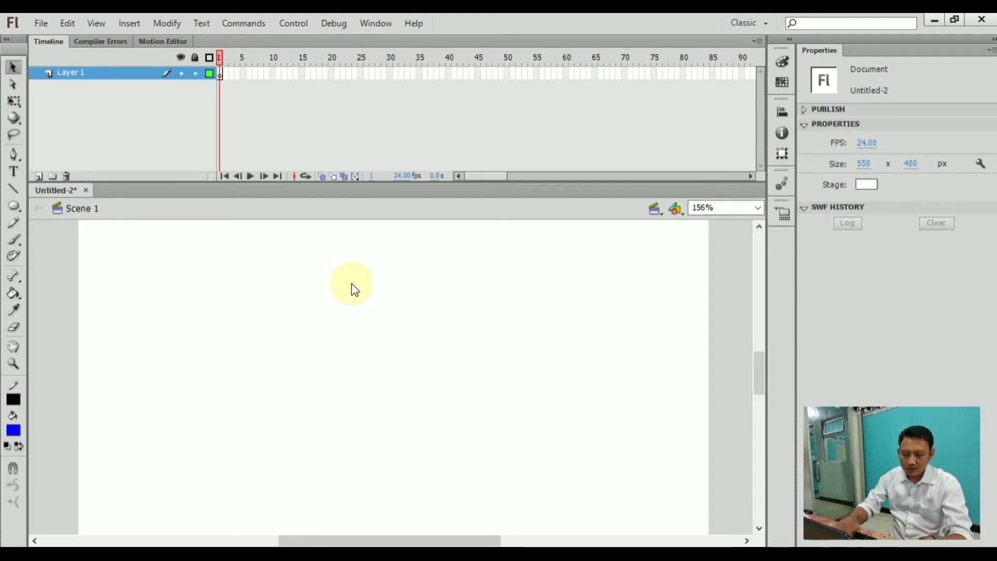
key("ctrl+r")
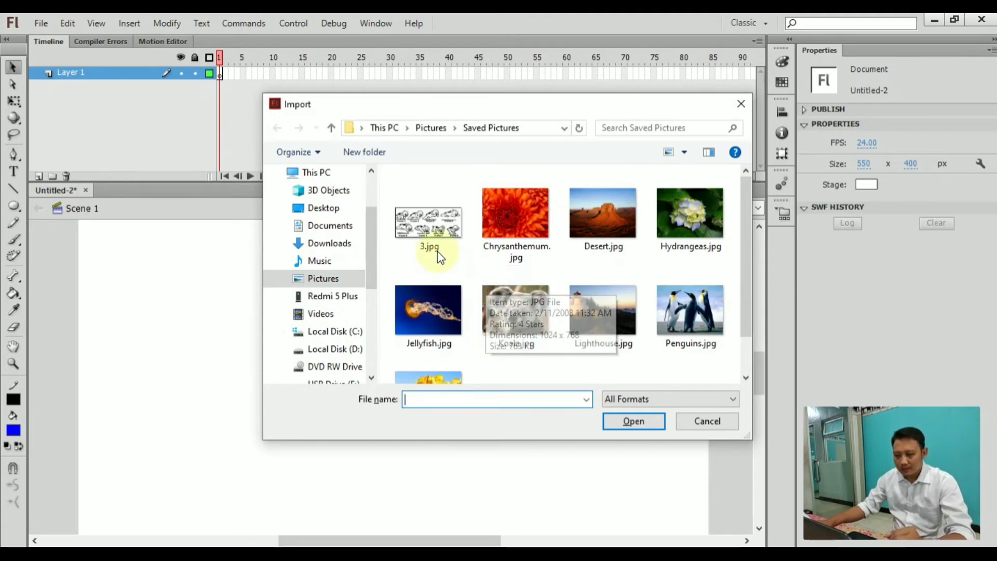
left_click(427, 225)
double_click(427, 225)
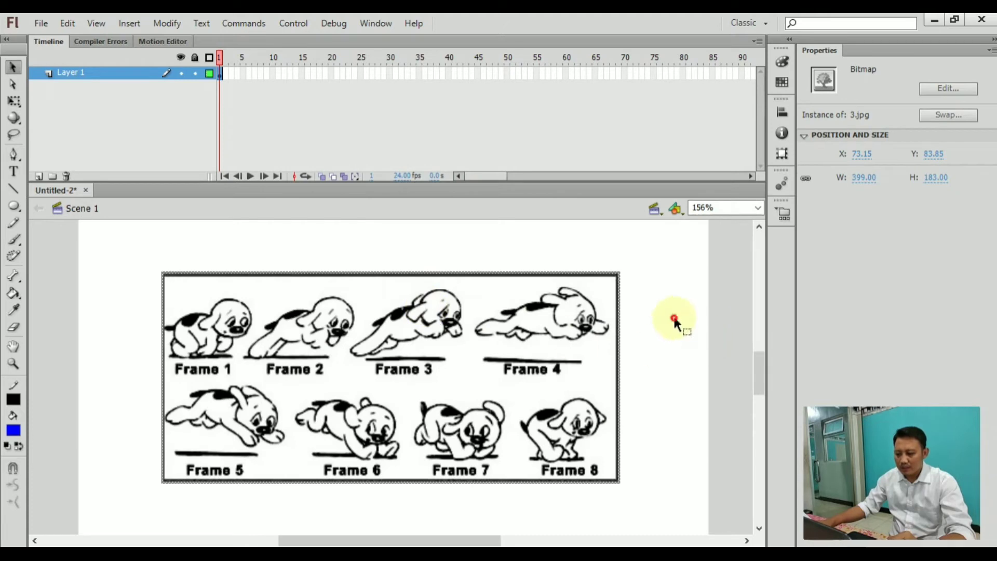
- Move the imported dog frames image down to about Y 101 and deselect it
left_click_drag(759, 376, 759, 378)
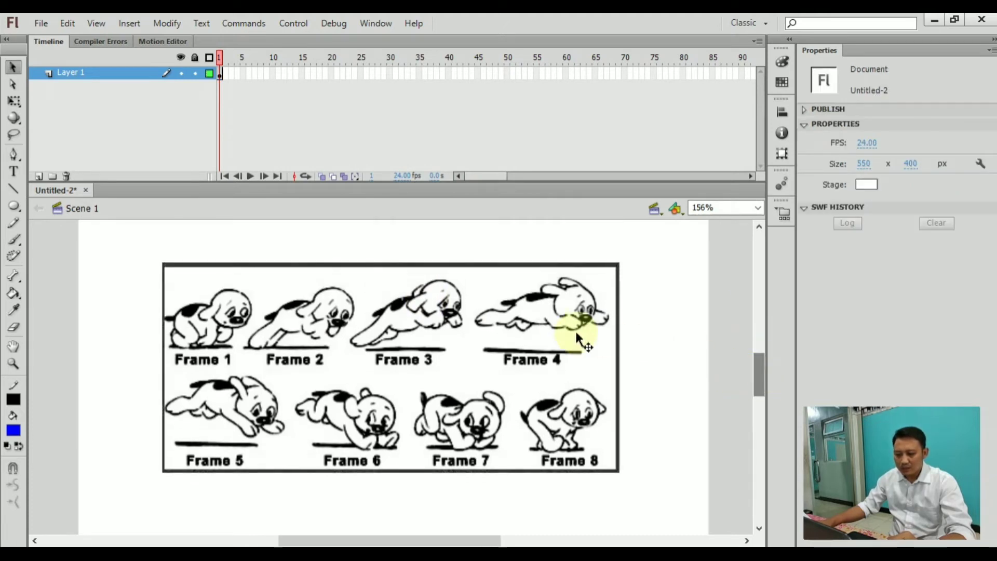
left_click_drag(434, 306, 434, 325)
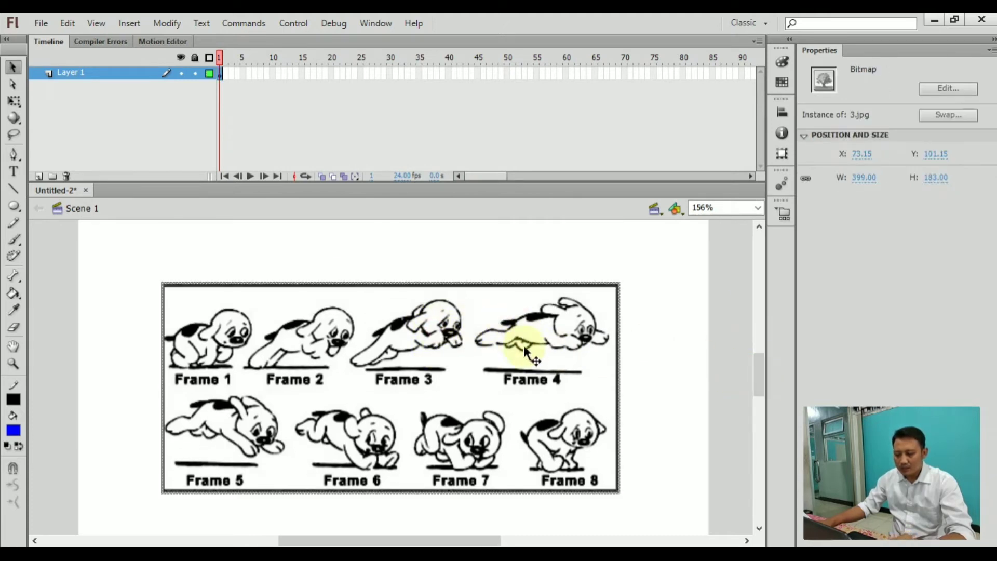
left_click(675, 301)
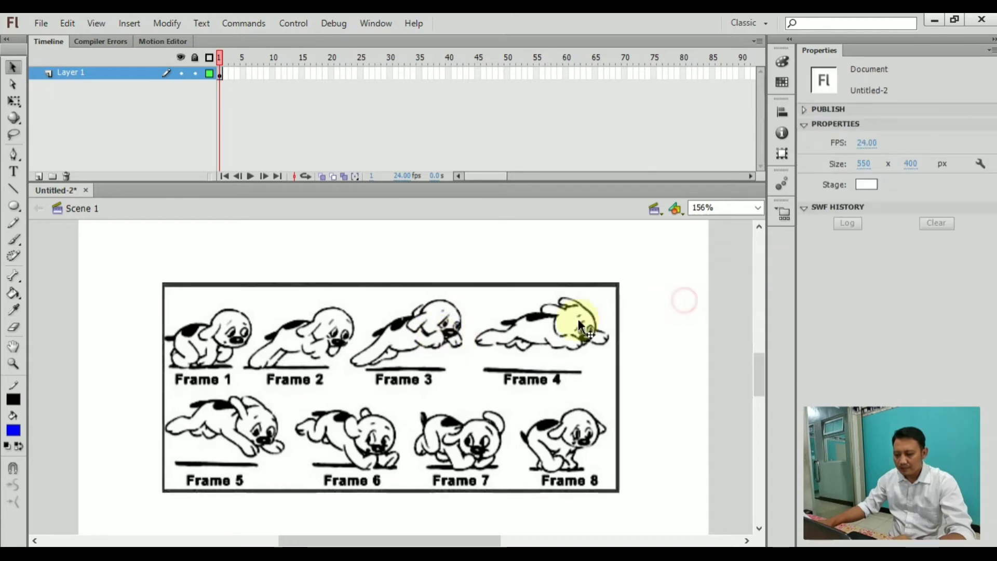
- Set the stage background colour to light grey #D6D6D6
left_click(875, 180)
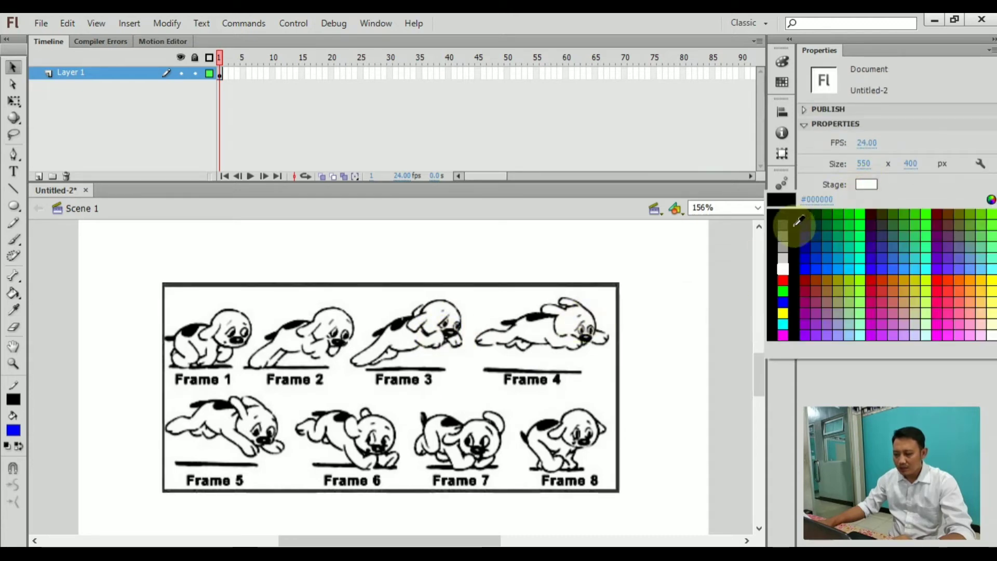
left_click(521, 282)
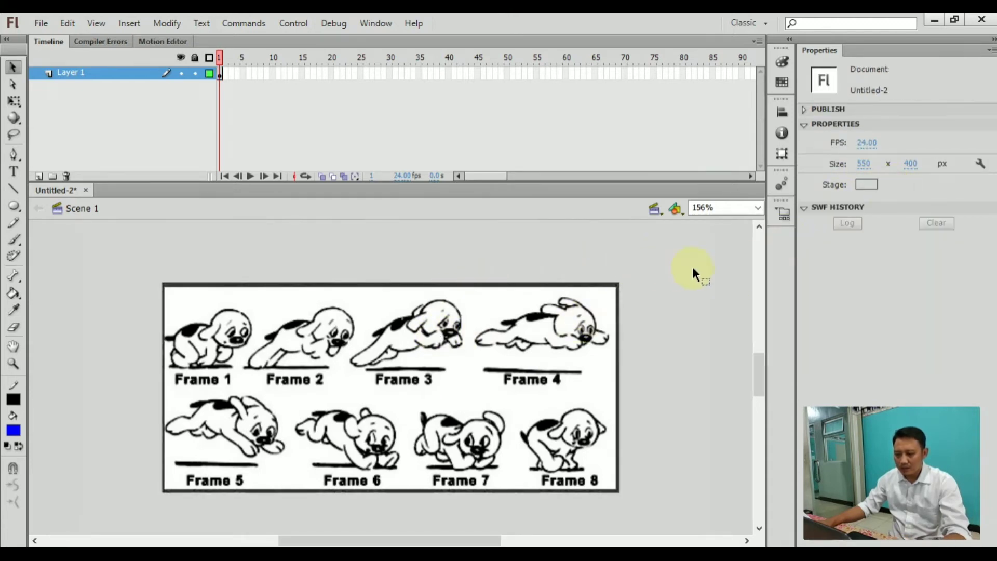
left_click(294, 248)
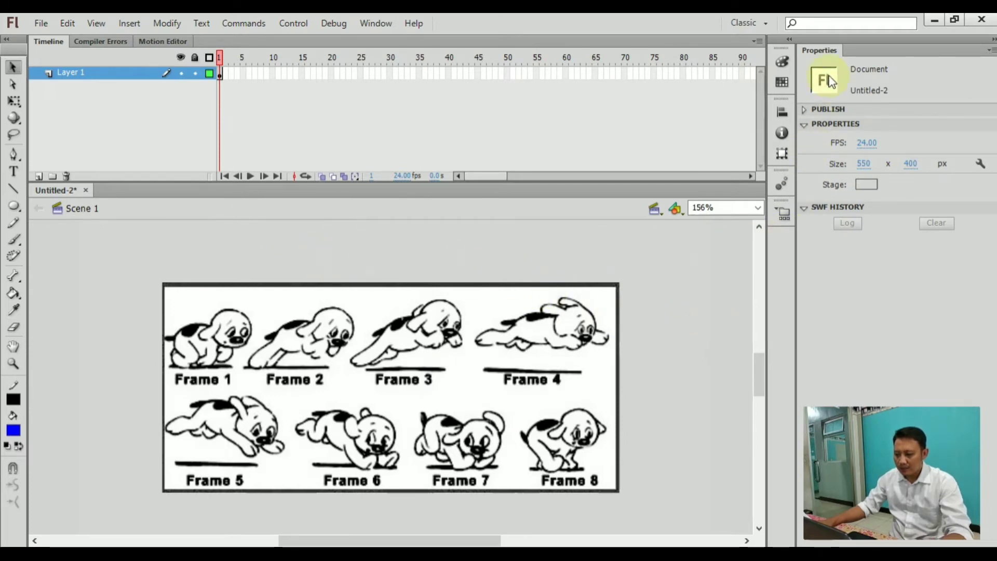
- Set the stage background colour to red and move the dog frames image to about X 98, Y 100
left_click(868, 185)
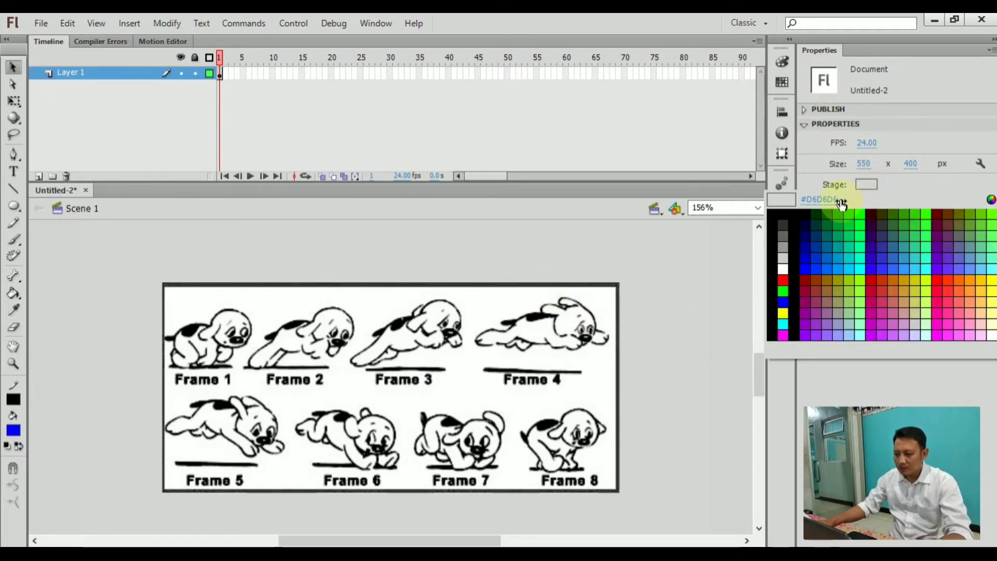
left_click(786, 274)
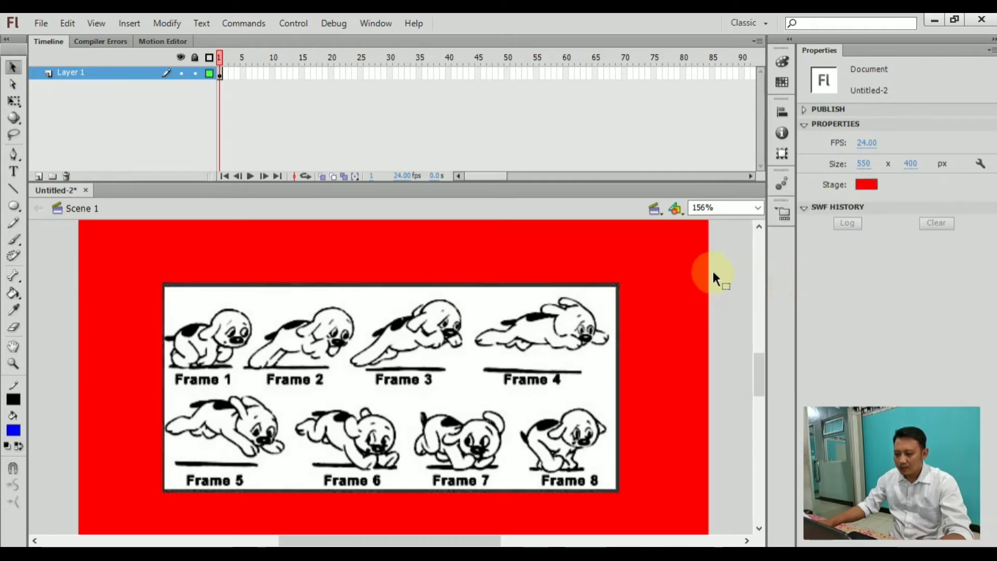
left_click_drag(759, 374, 759, 378)
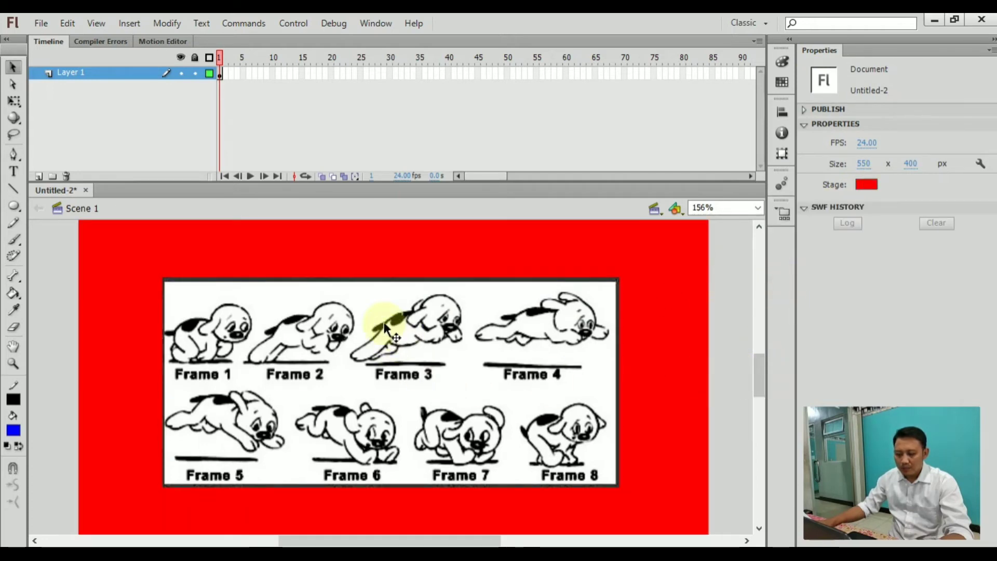
left_click_drag(244, 317, 273, 316)
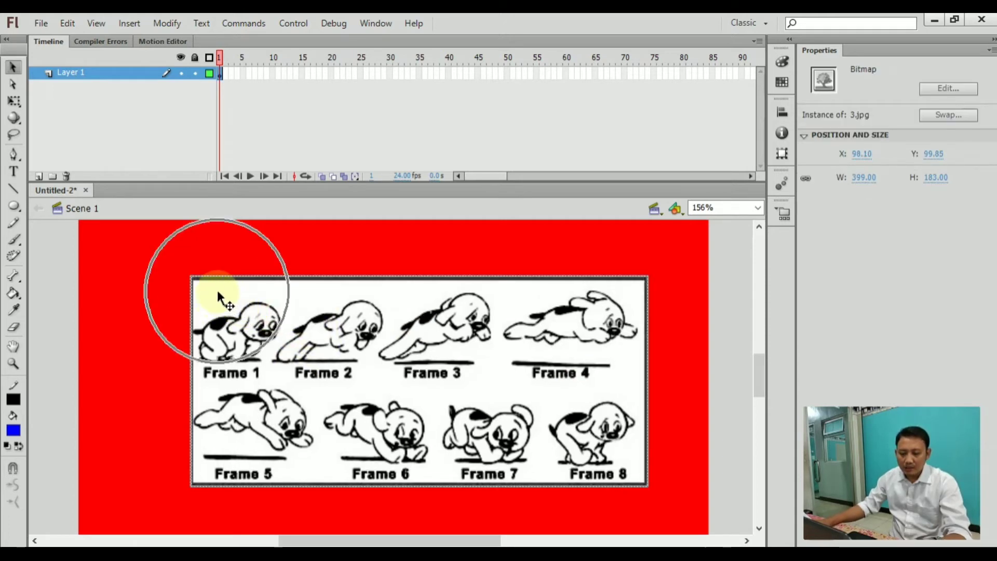
- Reposition the dog frames image on the stage to about X 71, Y 102
left_click_drag(338, 329, 294, 321)
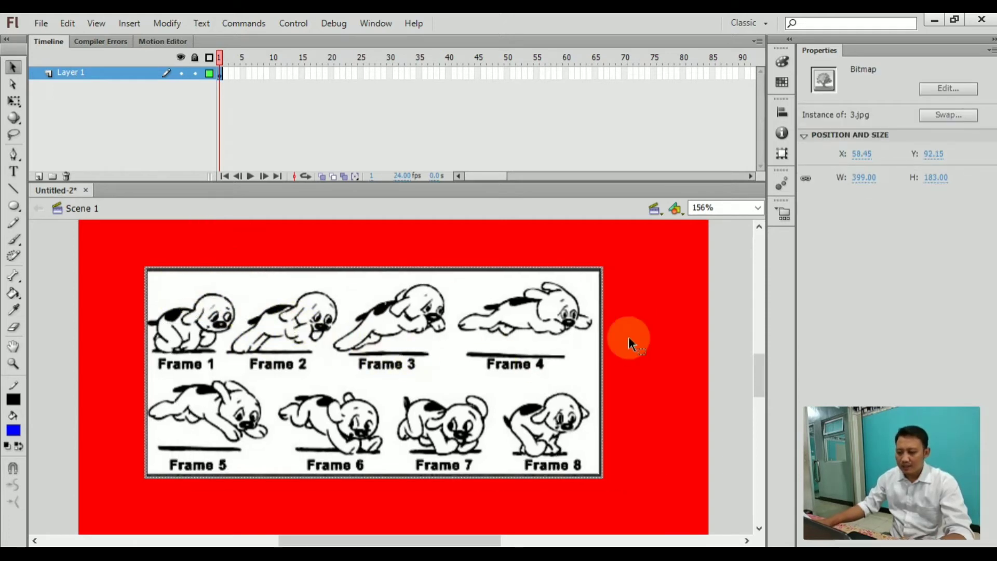
left_click_drag(759, 382, 759, 384)
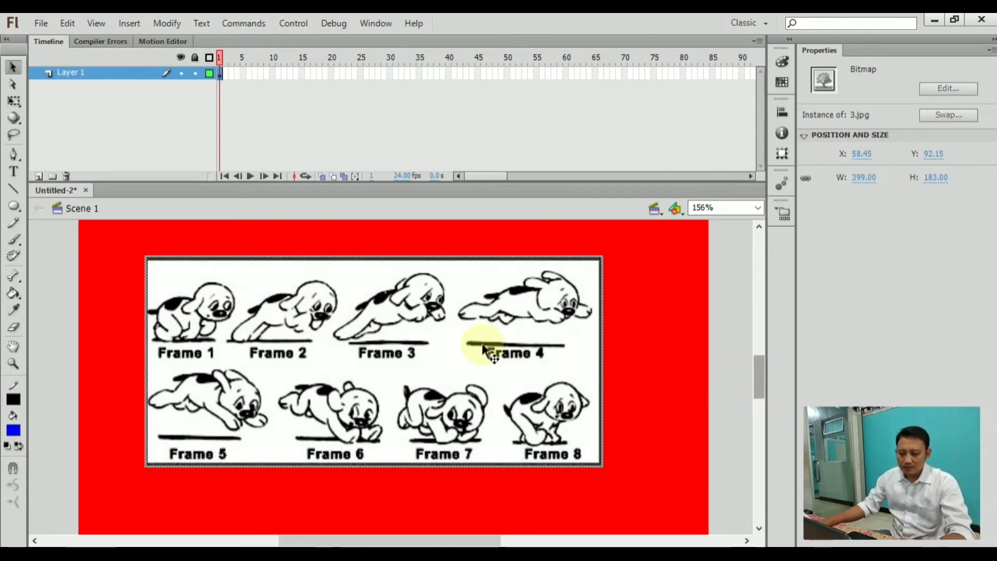
left_click_drag(452, 335, 466, 347)
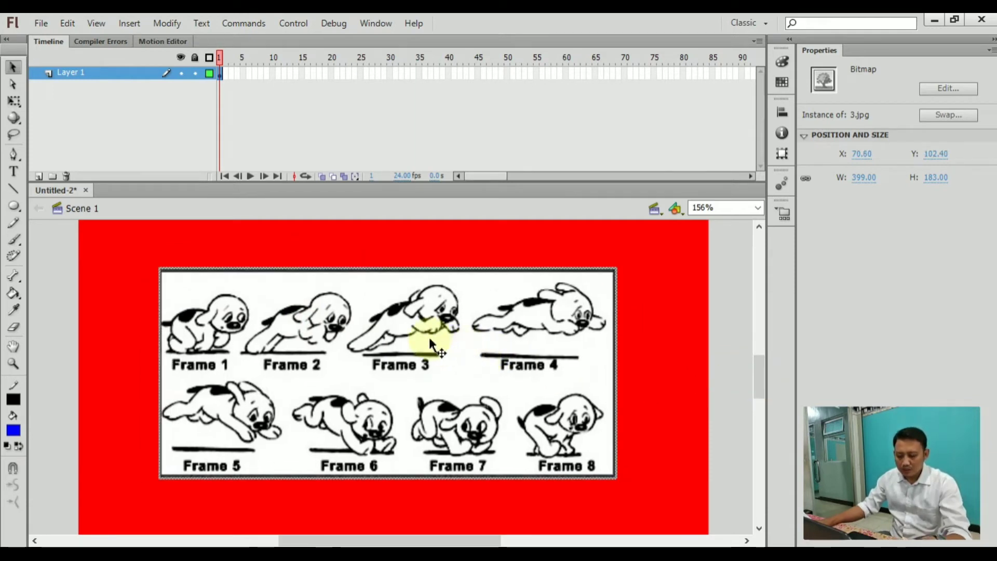
scroll(432, 346, "down", 1)
scroll(431, 346, "up", 1)
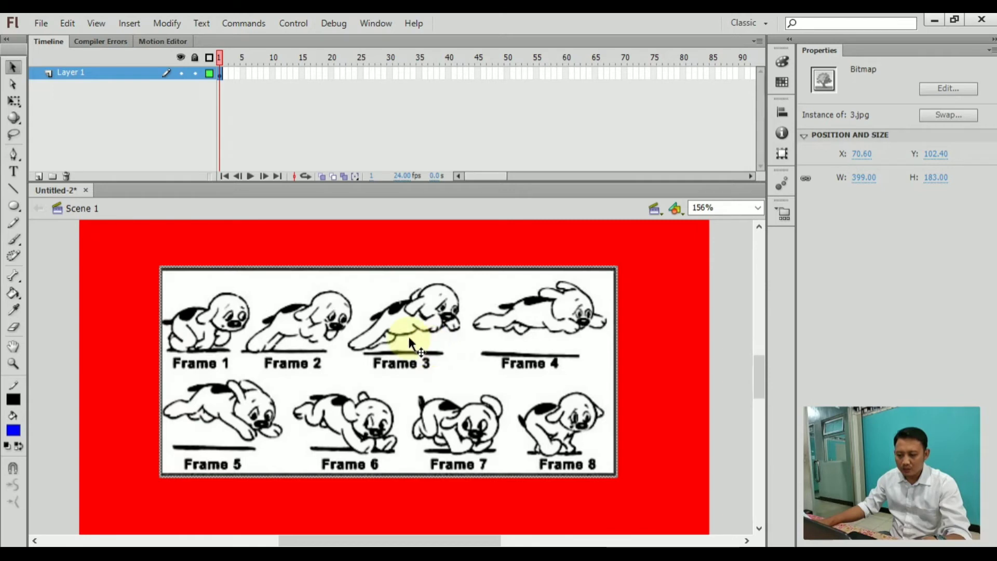
- Break Apart the dog frames bitmap into an editable shape and deselect it
right_click(364, 322)
left_click(429, 374)
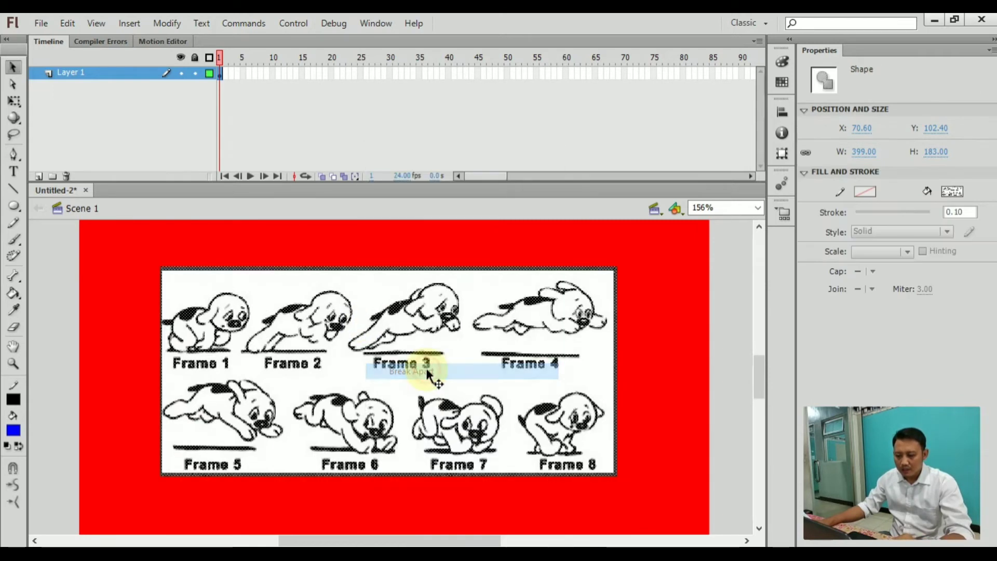
scroll(254, 322, "up", 3)
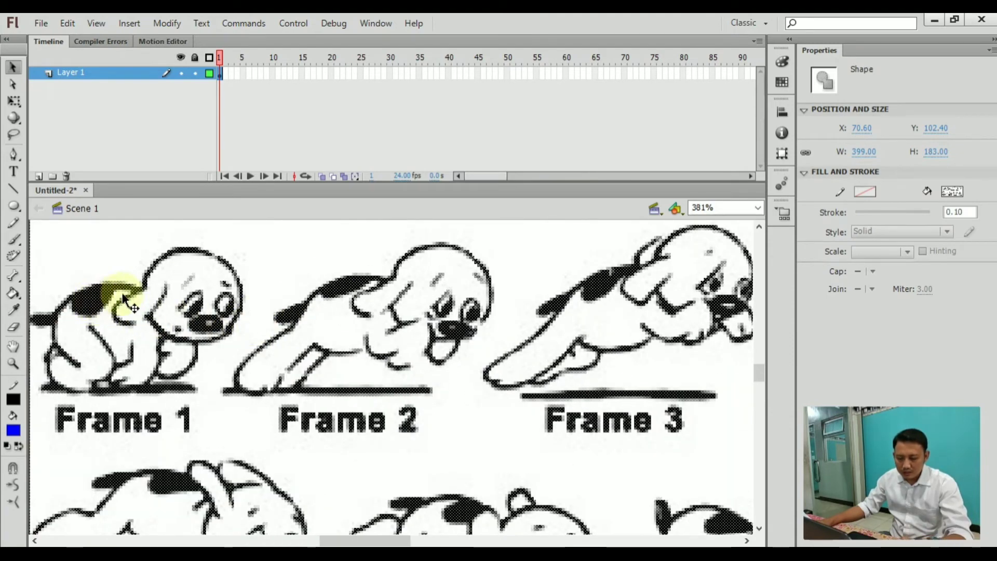
scroll(252, 318, "down", 2)
scroll(250, 322, "up", 1)
scroll(220, 356, "down", 1)
scroll(221, 356, "down", 2)
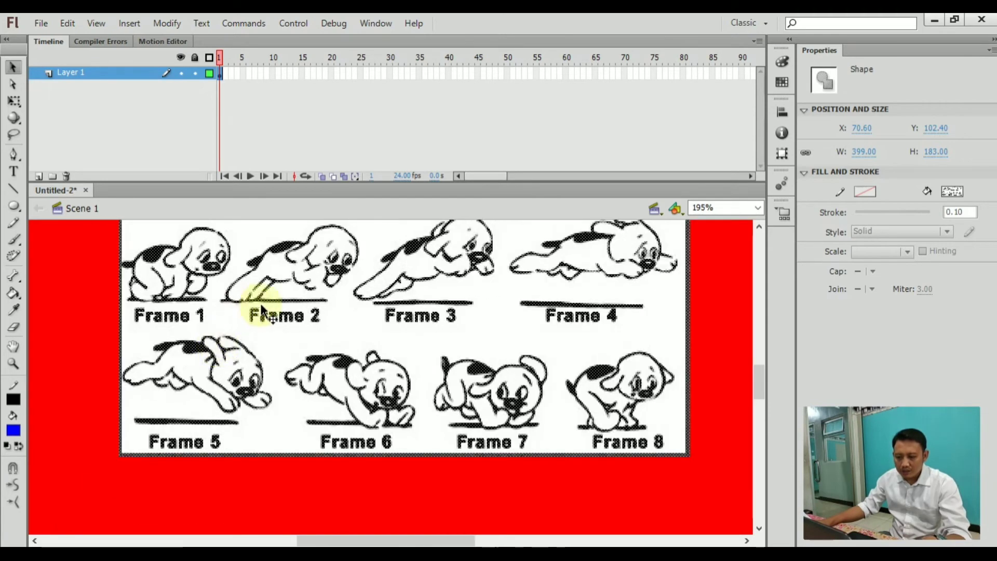
scroll(250, 311, "up", 1)
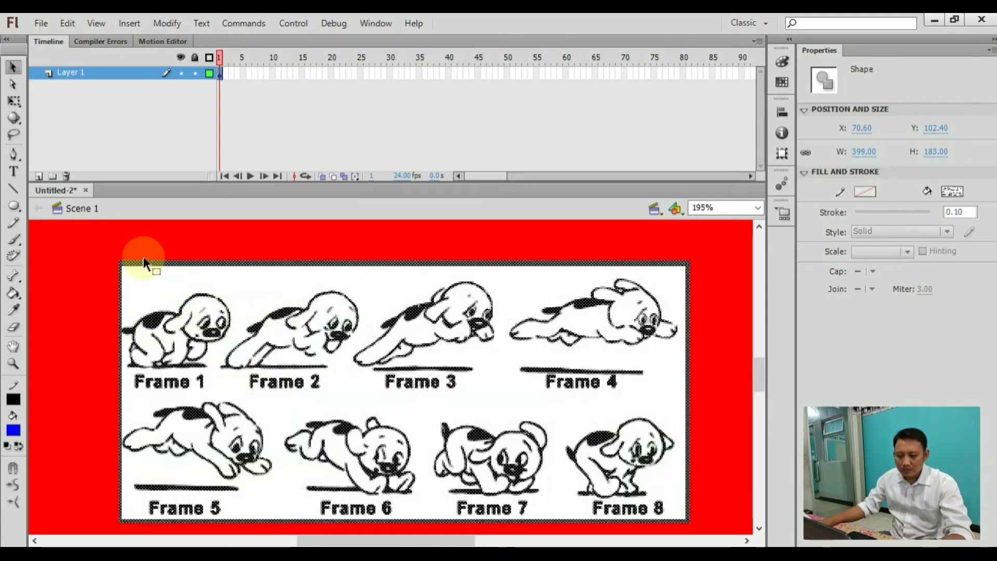
left_click(559, 245)
- Lasso the Frame 4 dog and move it clear above the sheet, shifting the remaining sheet slightly left
left_click(16, 136)
mouse_move(570, 247)
left_mouse_down()
mouse_move(546, 248)
mouse_move(504, 333)
mouse_move(532, 355)
mouse_move(685, 346)
mouse_move(707, 309)
mouse_move(668, 256)
mouse_move(555, 244)
left_mouse_up()
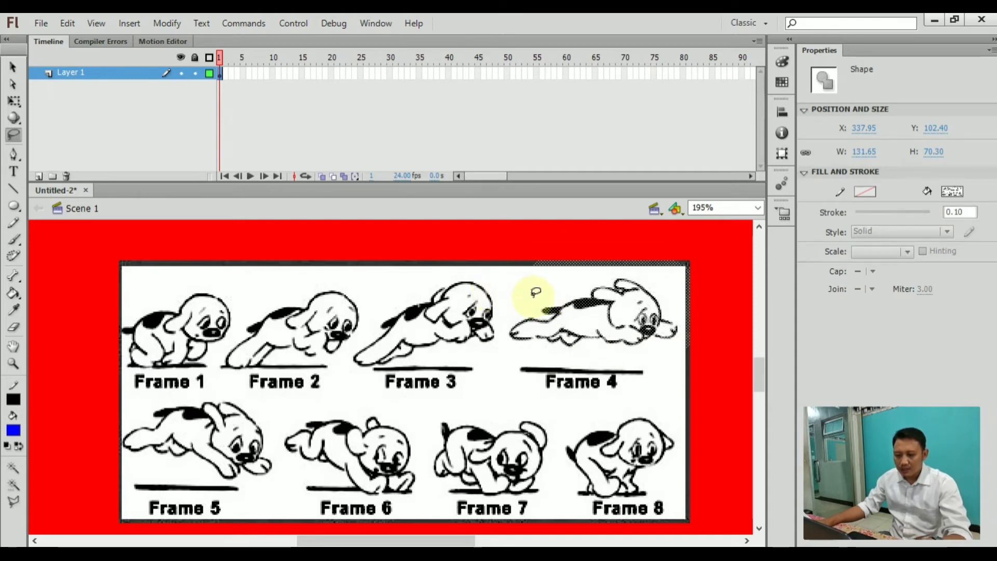
scroll(533, 295, "up", 2)
scroll(534, 294, "down", 1)
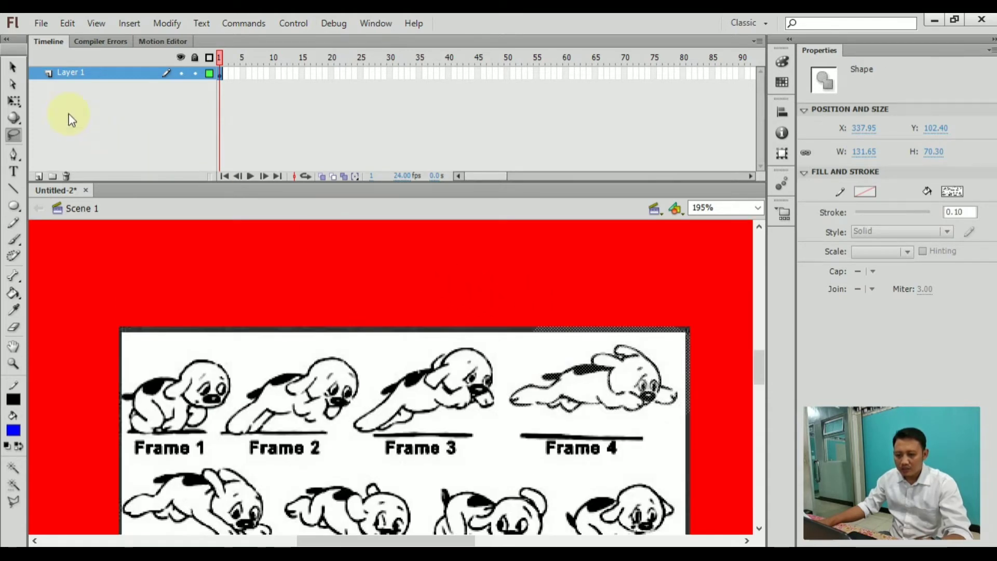
left_click(11, 68)
mouse_move(601, 371)
left_mouse_down()
mouse_move(626, 280)
mouse_move(618, 270)
mouse_move(615, 285)
left_mouse_up()
left_click_drag(491, 353, 446, 367)
left_click_drag(602, 302, 573, 289)
left_click(488, 223)
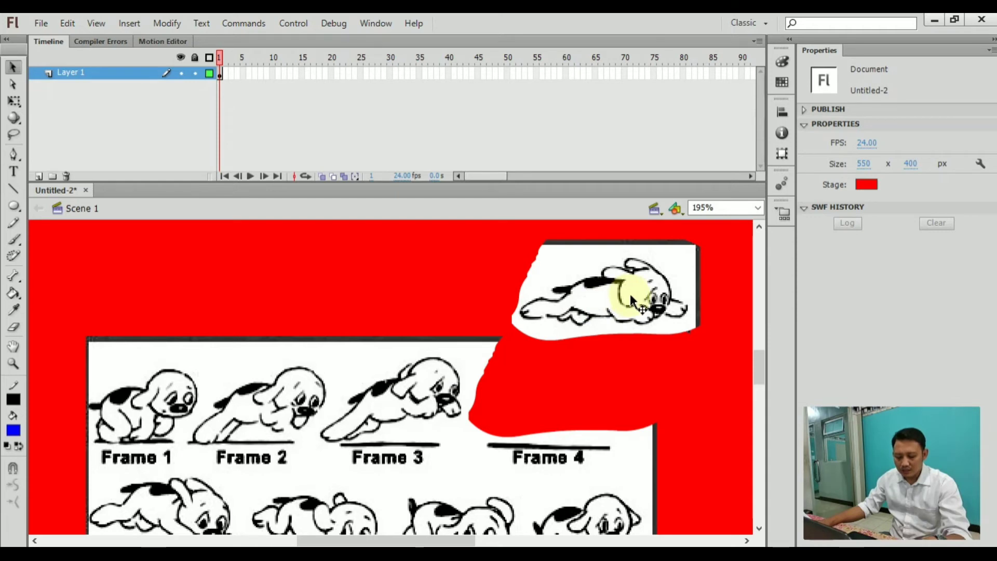
- Trim the white background and dark border from around the Frame 4 dog cutout with the Lasso tool
scroll(643, 280, "up", 3)
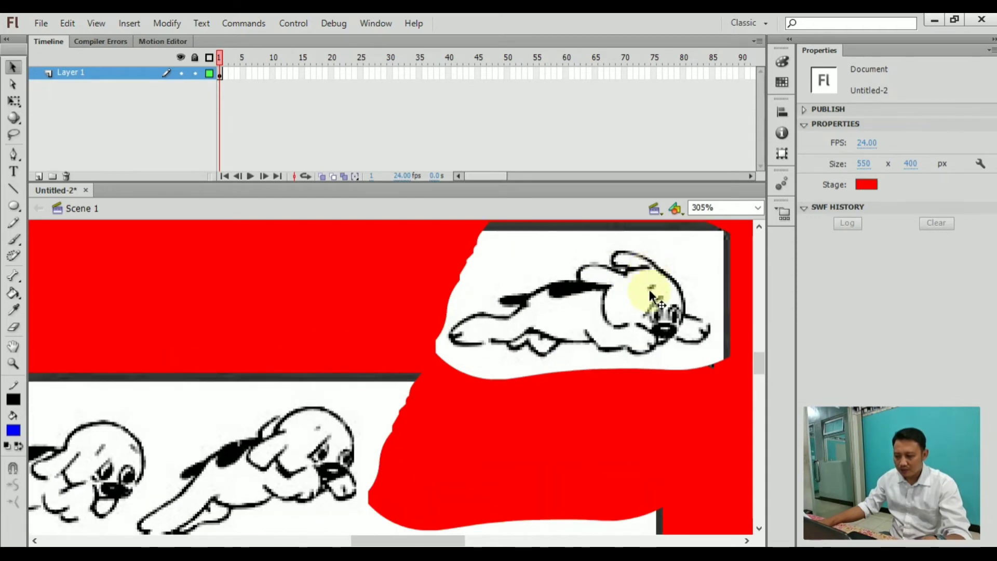
left_click(21, 136)
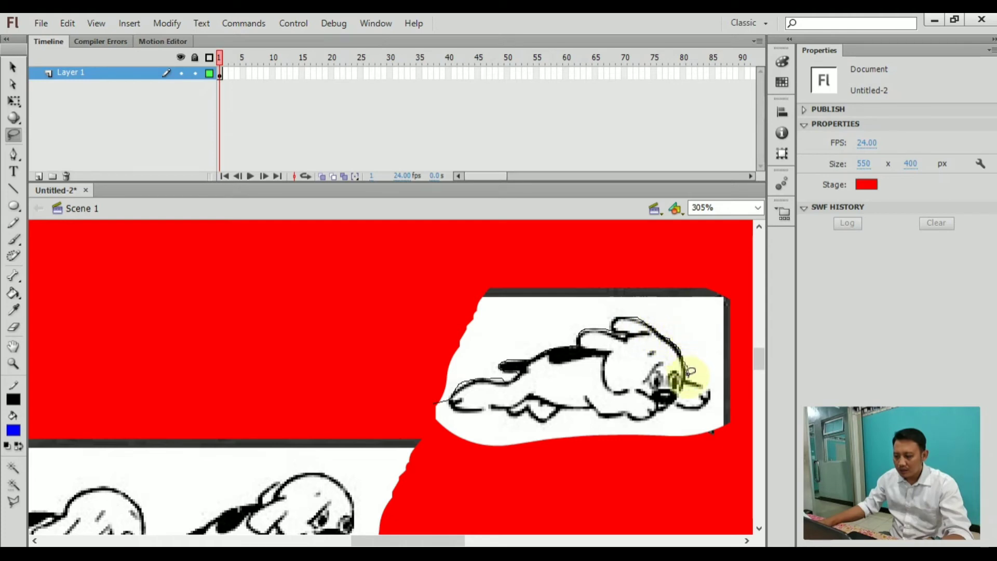
mouse_move(694, 378)
left_mouse_down()
mouse_move(736, 384)
mouse_move(744, 278)
mouse_move(615, 229)
mouse_move(461, 242)
mouse_move(379, 354)
mouse_move(400, 400)
mouse_move(436, 405)
left_mouse_up()
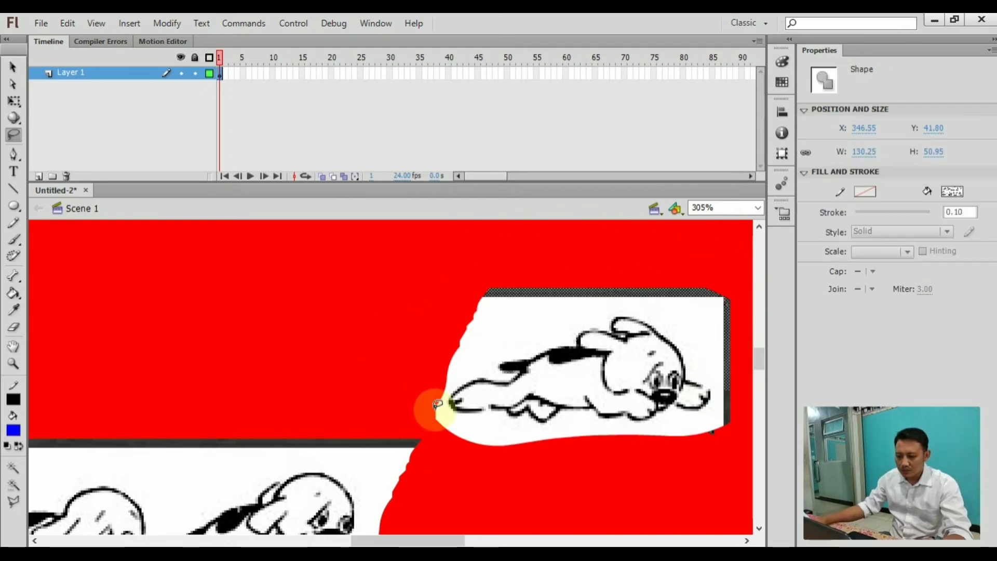
key("Delete")
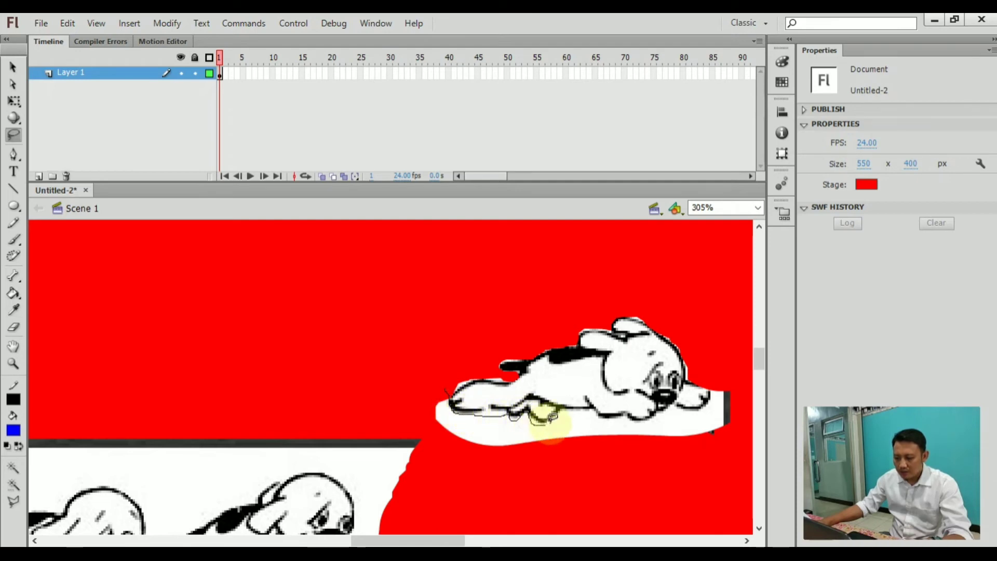
mouse_move(561, 409)
left_mouse_down()
mouse_move(649, 417)
mouse_move(672, 397)
mouse_move(699, 405)
mouse_move(719, 376)
mouse_move(734, 377)
mouse_move(755, 413)
mouse_move(685, 481)
mouse_move(515, 495)
mouse_move(443, 461)
mouse_move(417, 388)
mouse_move(451, 384)
left_mouse_up()
key("Delete")
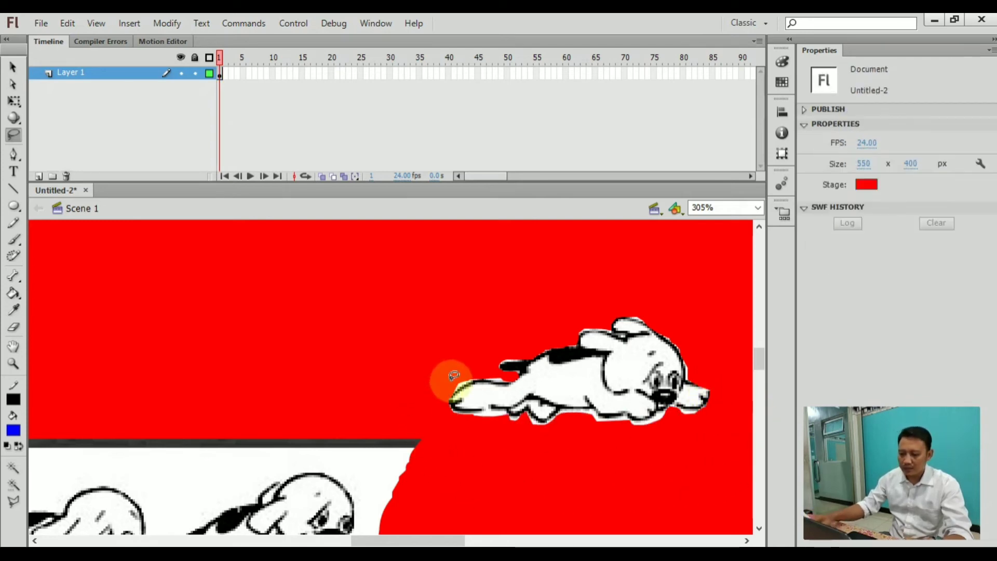
- Move the trimmed Frame 4 dog to the red area above Frames 2 and 3 and deselect it
left_click(11, 71)
scroll(406, 312, "down", 3)
left_click_drag(303, 313, 261, 324)
left_click(305, 237)
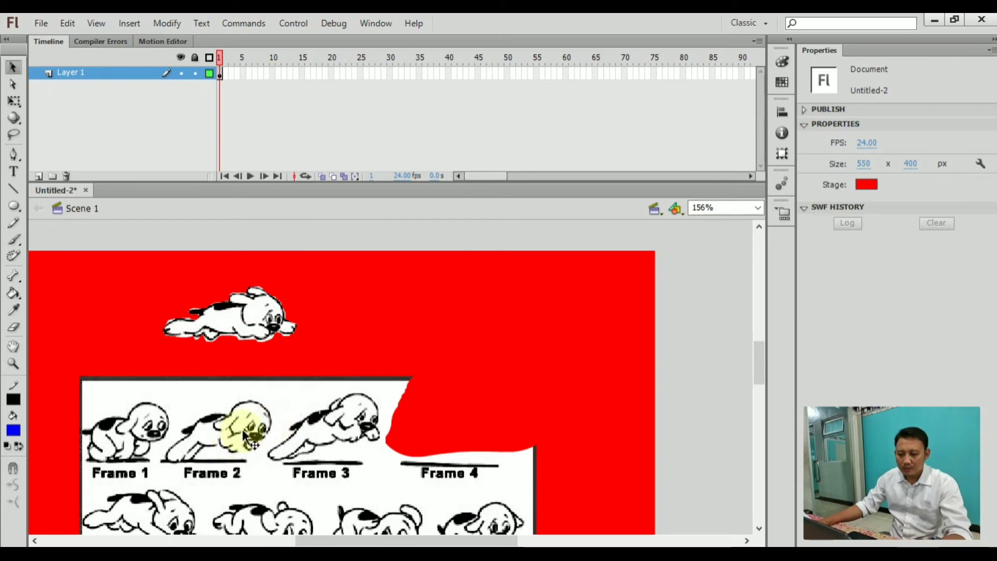
- Lasso the Frame 2 dog and move the cutout above the Frame 4 gap, at about X 344, Y 75
left_click(14, 135)
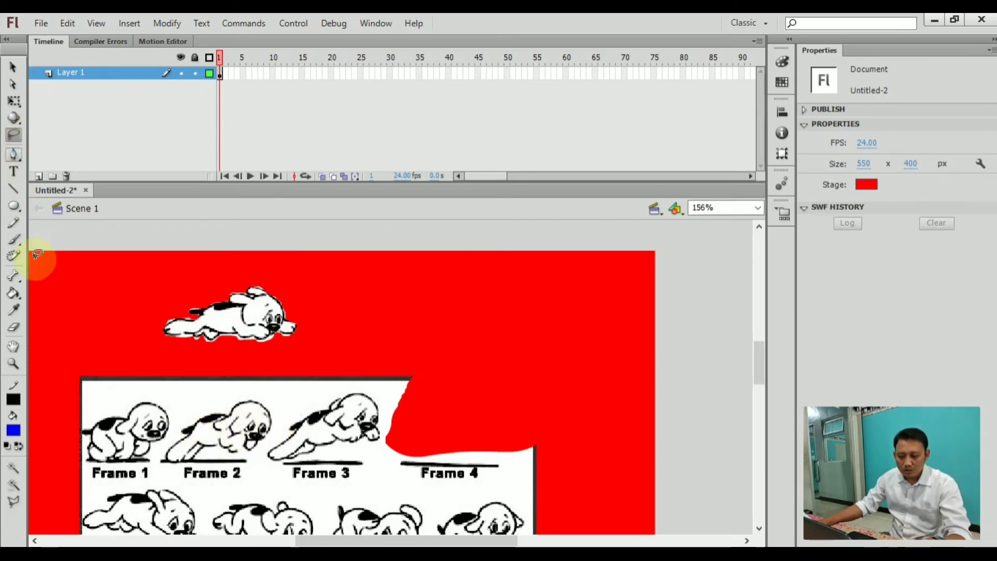
scroll(167, 445, "up", 3)
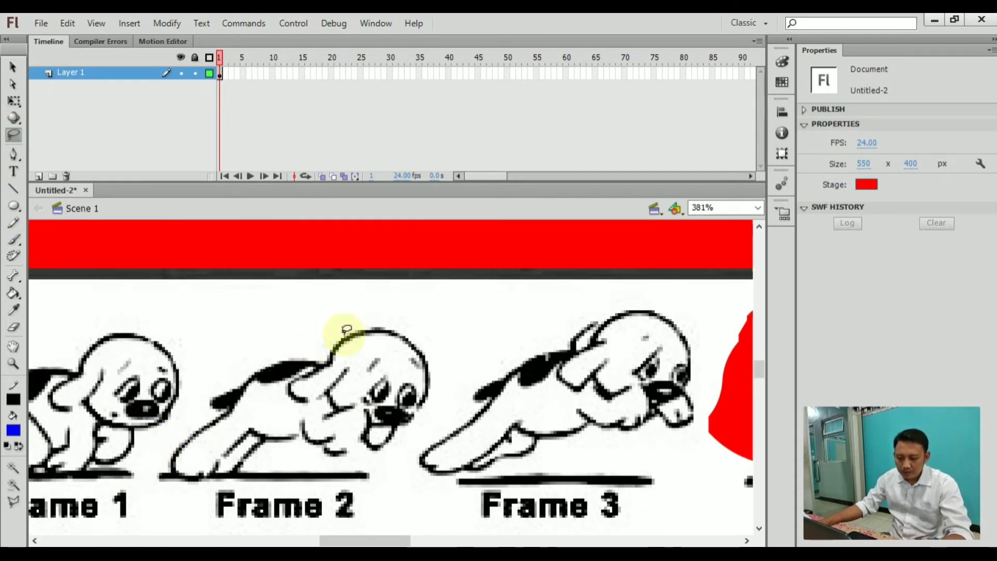
mouse_move(333, 321)
left_mouse_down()
mouse_move(240, 329)
mouse_move(165, 447)
mouse_move(168, 470)
mouse_move(248, 476)
mouse_move(298, 442)
mouse_move(343, 460)
mouse_move(387, 449)
mouse_move(431, 415)
mouse_move(460, 360)
mouse_move(437, 312)
mouse_move(325, 321)
left_mouse_up()
scroll(345, 351, "down", 3)
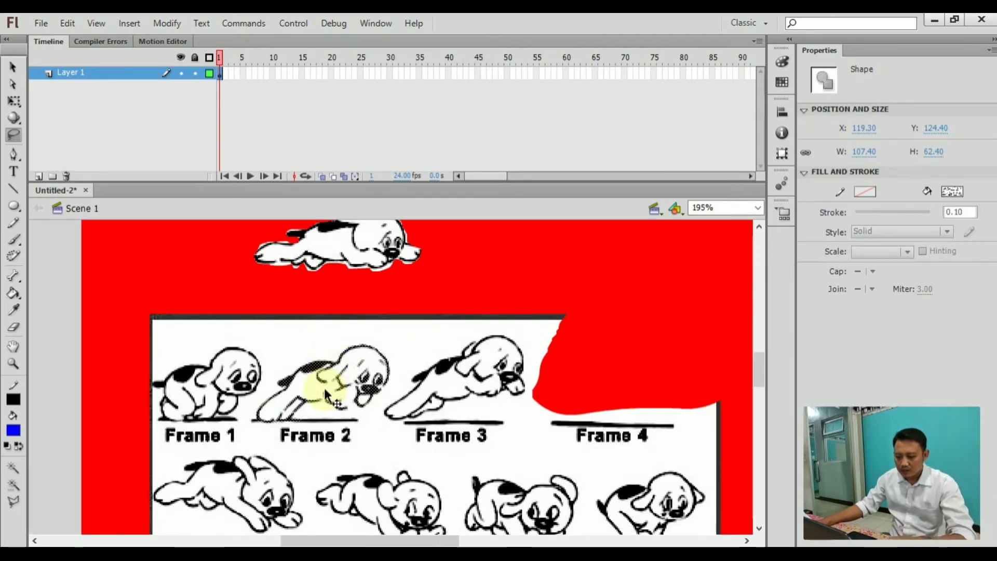
key("v")
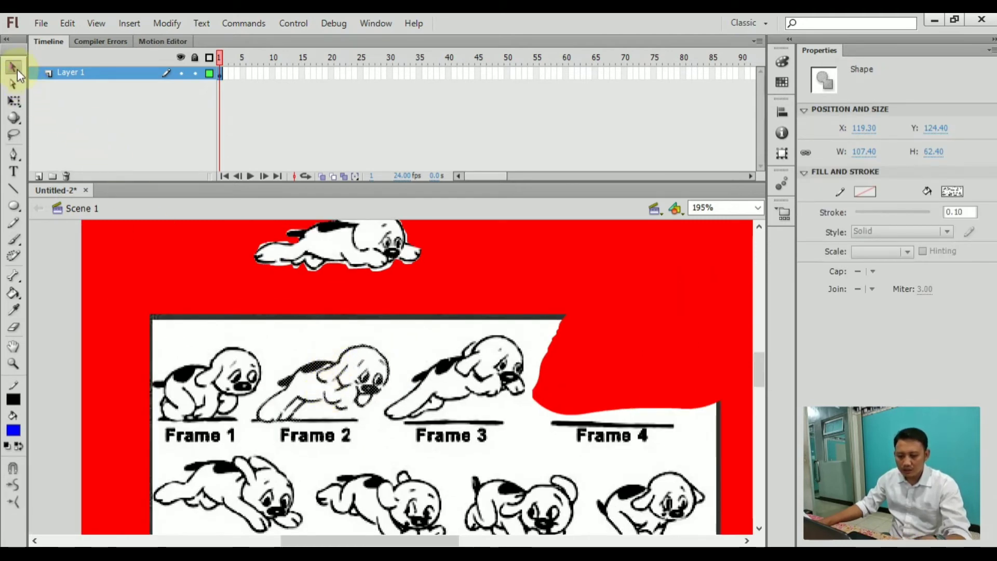
mouse_move(375, 357)
left_mouse_down()
mouse_move(530, 289)
mouse_move(656, 283)
mouse_move(690, 305)
mouse_move(681, 307)
left_mouse_up()
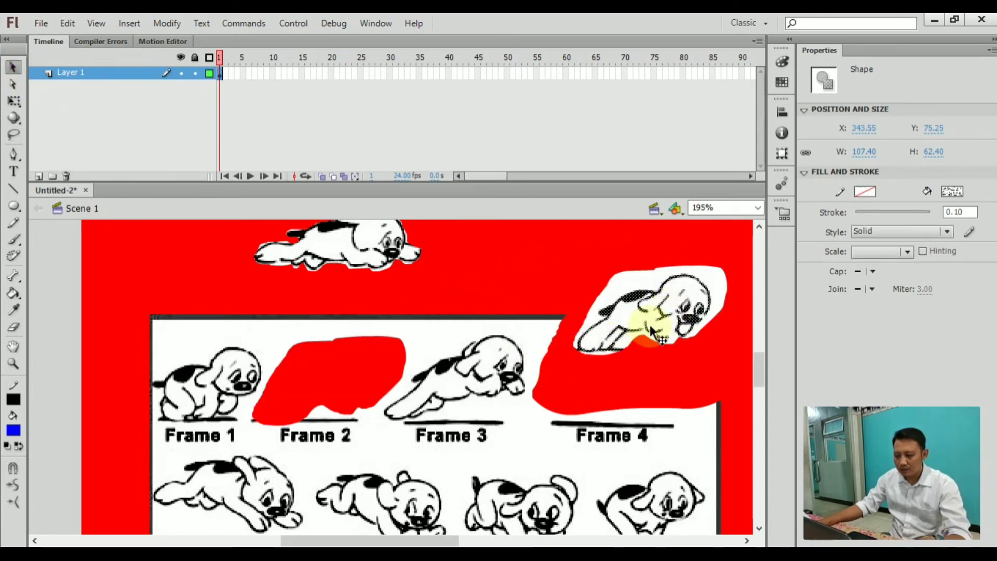
- Trim the surplus white background from around the Frame 2 dog cutout with the Lasso tool
scroll(714, 286, "up", 5)
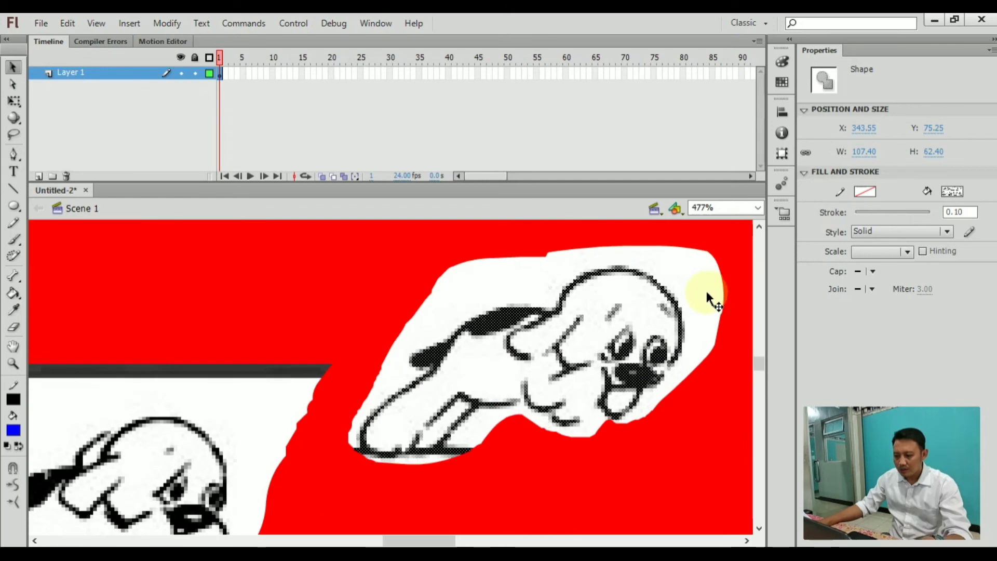
left_click(14, 135)
left_click(335, 442)
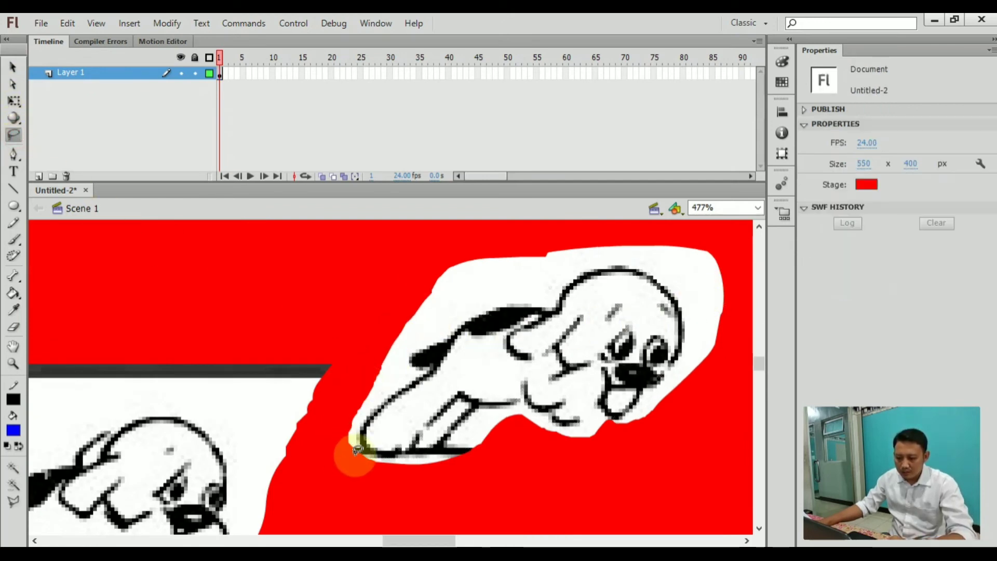
mouse_move(360, 448)
left_mouse_down()
mouse_move(374, 403)
mouse_move(430, 364)
mouse_move(410, 360)
mouse_move(409, 349)
mouse_move(501, 304)
mouse_move(555, 305)
mouse_move(576, 271)
mouse_move(617, 261)
mouse_move(684, 292)
mouse_move(680, 349)
mouse_move(617, 422)
mouse_move(669, 429)
mouse_move(763, 331)
mouse_move(751, 182)
mouse_move(599, 162)
mouse_move(401, 250)
mouse_move(353, 331)
mouse_move(357, 456)
left_mouse_up()
key("Delete")
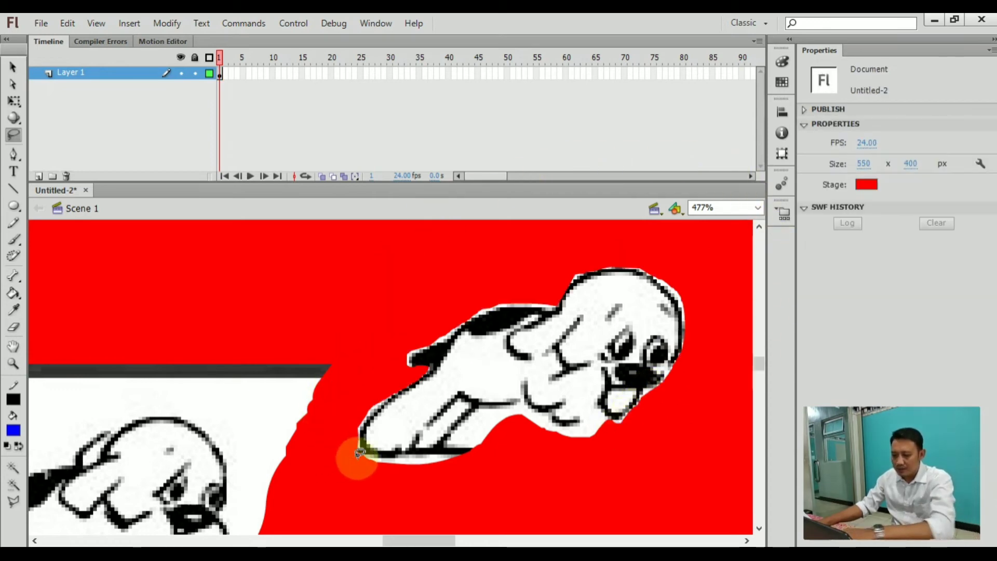
mouse_move(364, 457)
left_mouse_down()
mouse_move(456, 456)
mouse_move(441, 486)
mouse_move(356, 463)
left_mouse_up()
key("Delete")
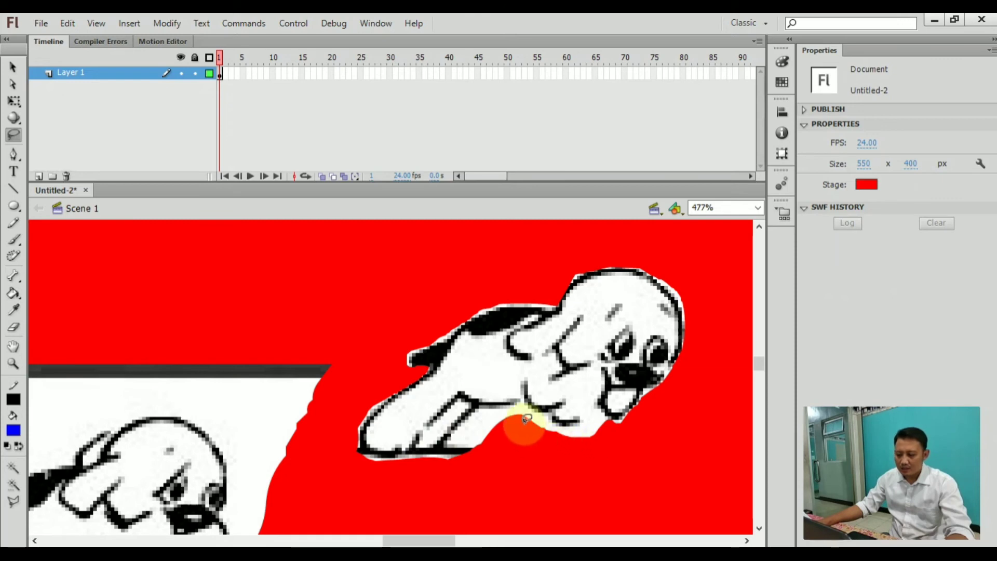
mouse_move(508, 418)
left_mouse_down()
mouse_move(617, 419)
mouse_move(605, 459)
mouse_move(546, 458)
mouse_move(513, 423)
left_mouse_up()
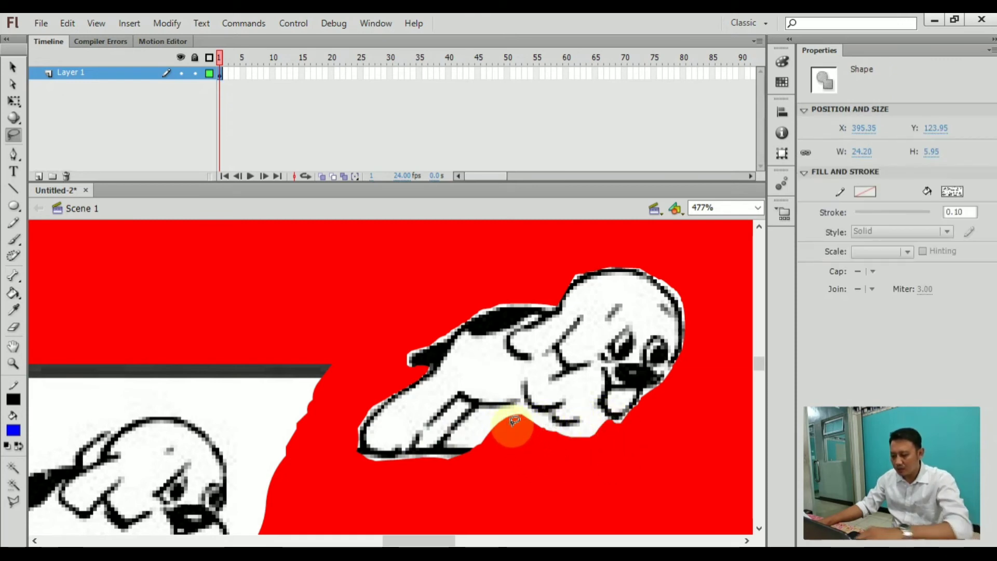
key("Delete")
- Line up the two cutouts above the sheet, Frame 2 dog on the left and Frame 4 dog beside it at about X 160, Y 28
scroll(375, 417, "down", 5)
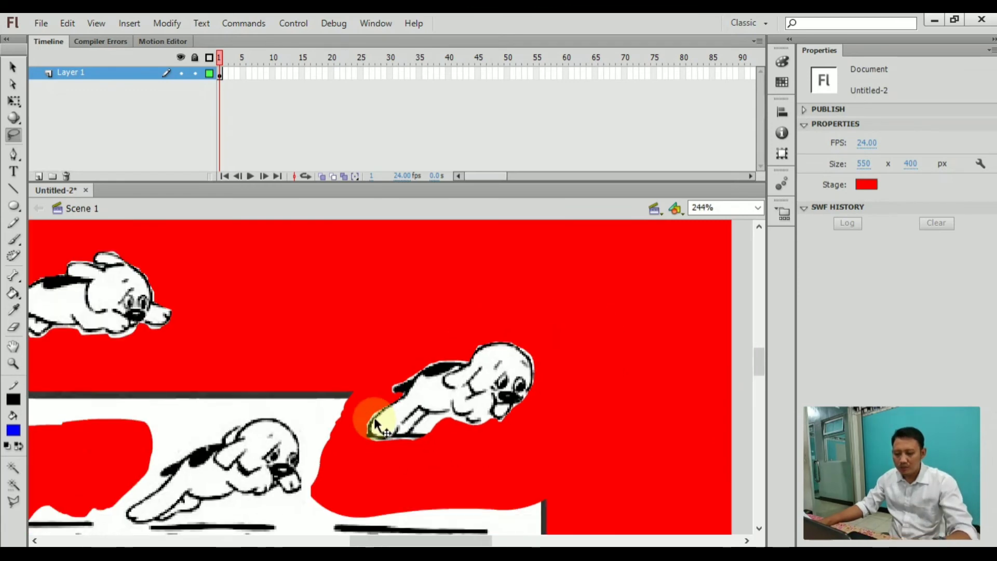
left_click(12, 67)
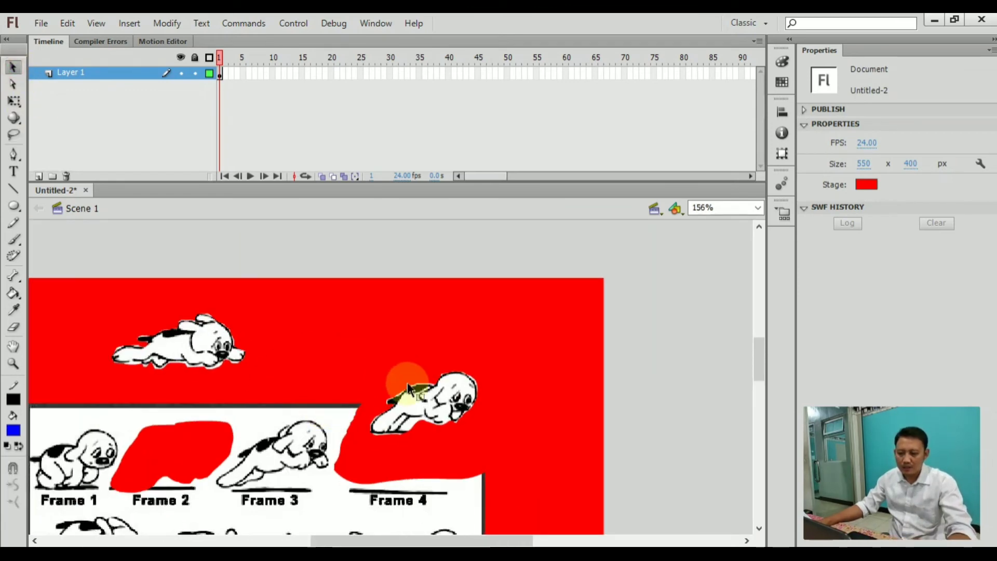
left_click_drag(339, 369, 105, 326)
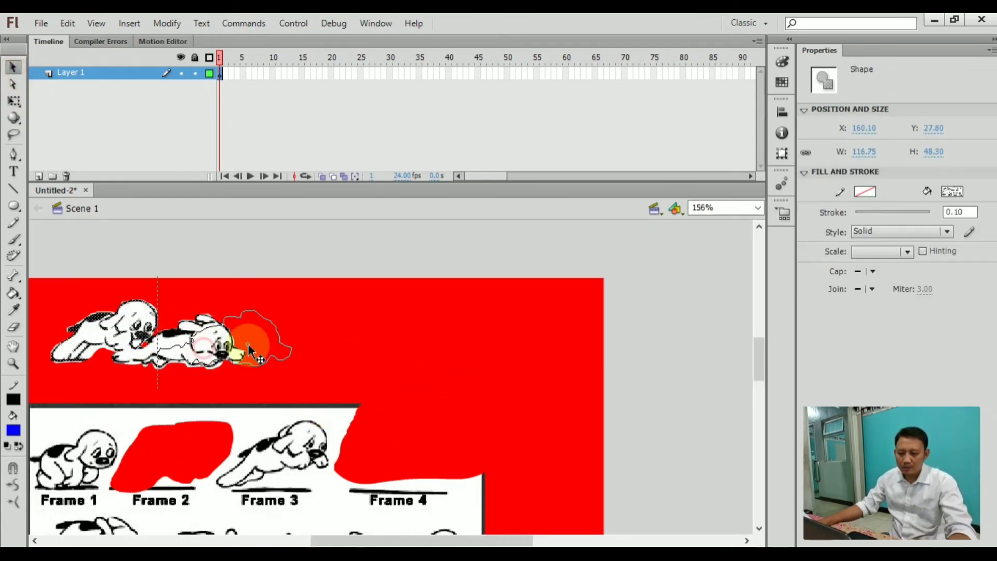
left_click_drag(248, 344, 249, 345)
left_click(239, 240)
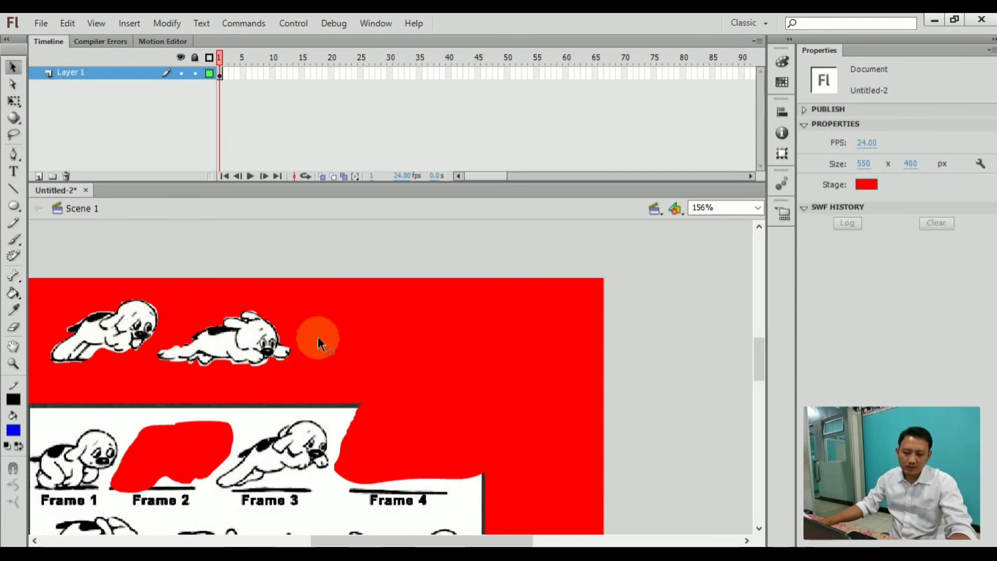
- Move the remaining dog frames sheet to about X 107, Y 100, below the two cutout dogs
scroll(219, 410, "down", 3)
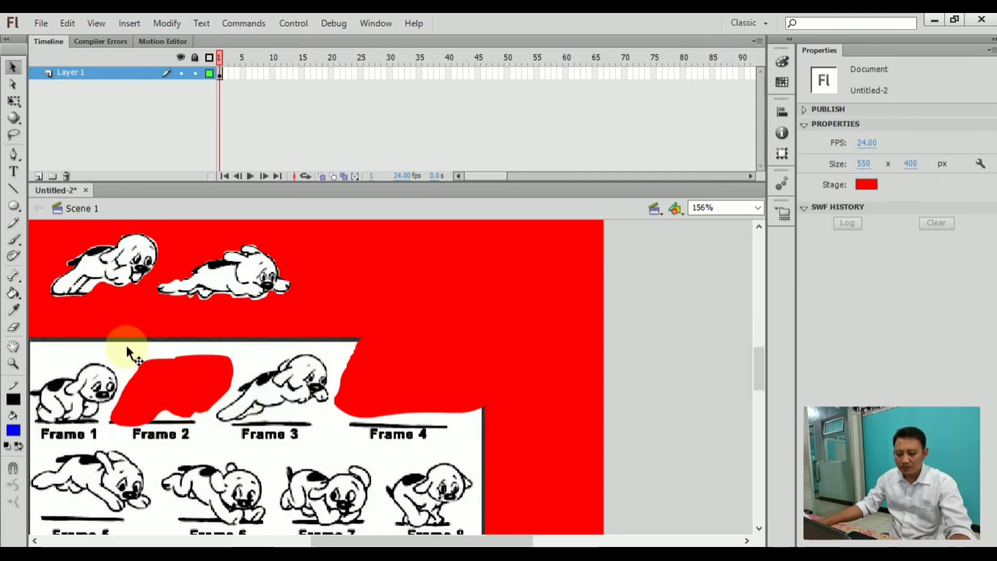
left_click_drag(251, 404, 318, 415)
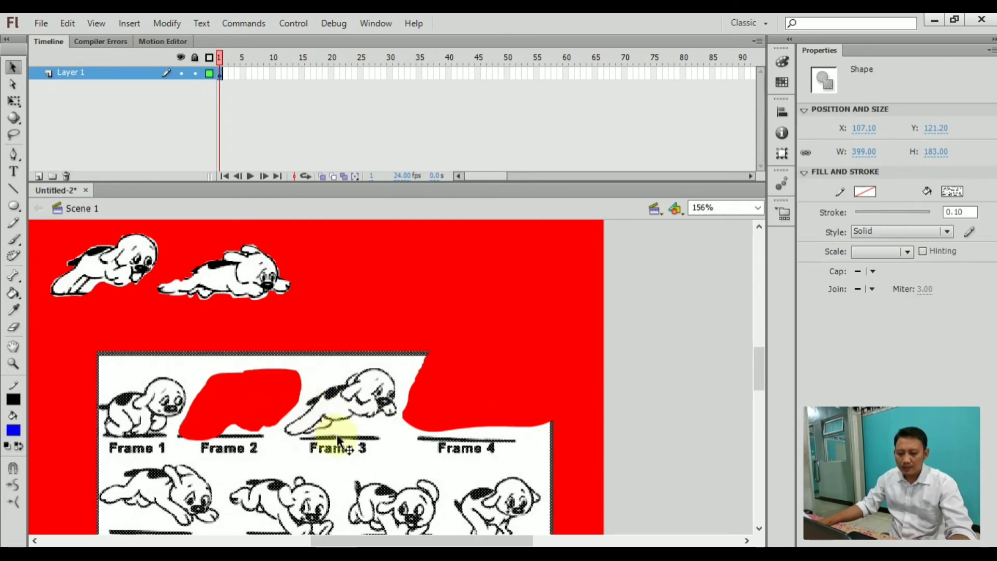
left_click_drag(335, 442, 335, 419)
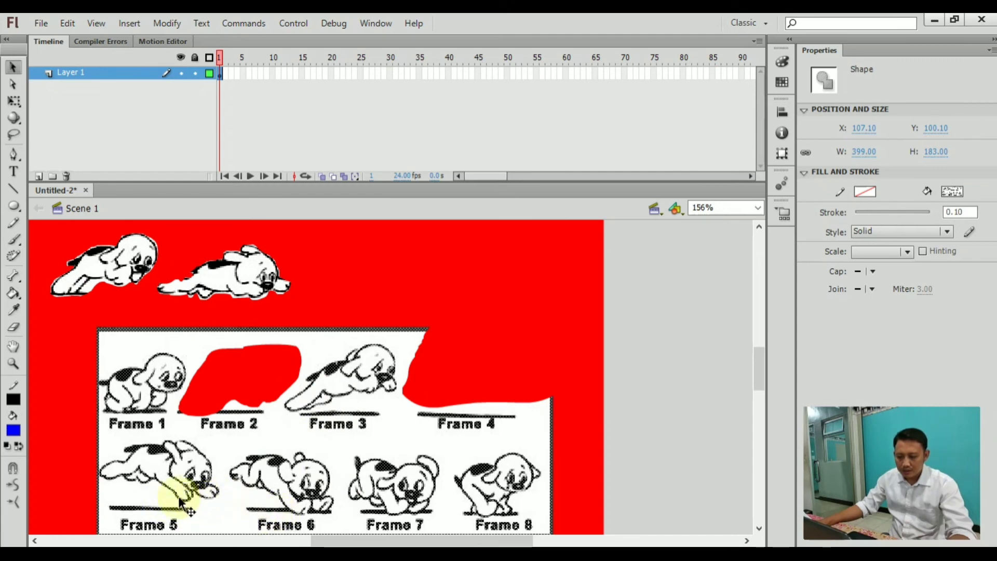
scroll(156, 496, "up", 1)
scroll(155, 494, "up", 1)
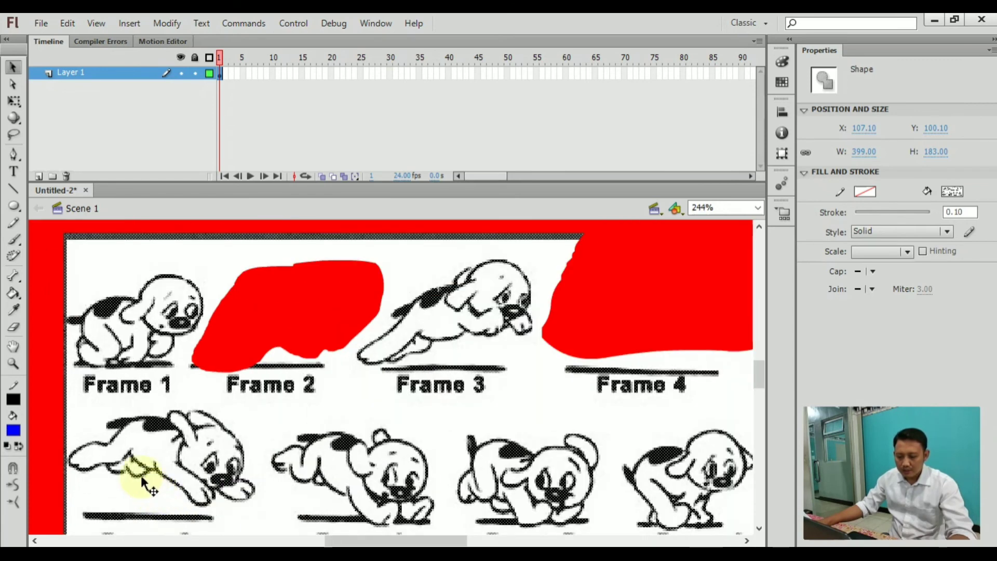
- Lasso the Frame 5 dog closely around its outline and move the cutout above the sheet, beside the other two cutout dogs
scroll(130, 474, "up", 1)
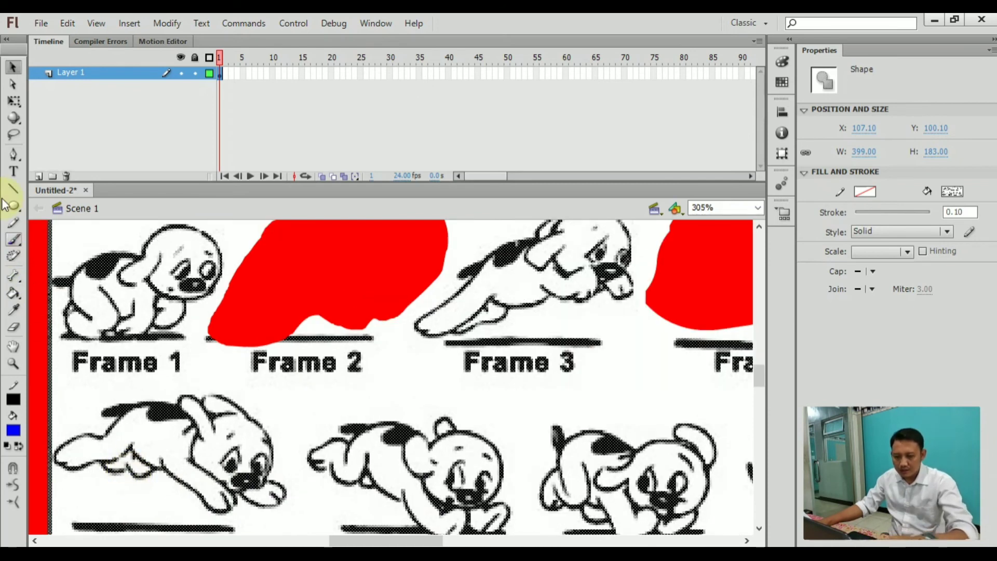
left_click(12, 134)
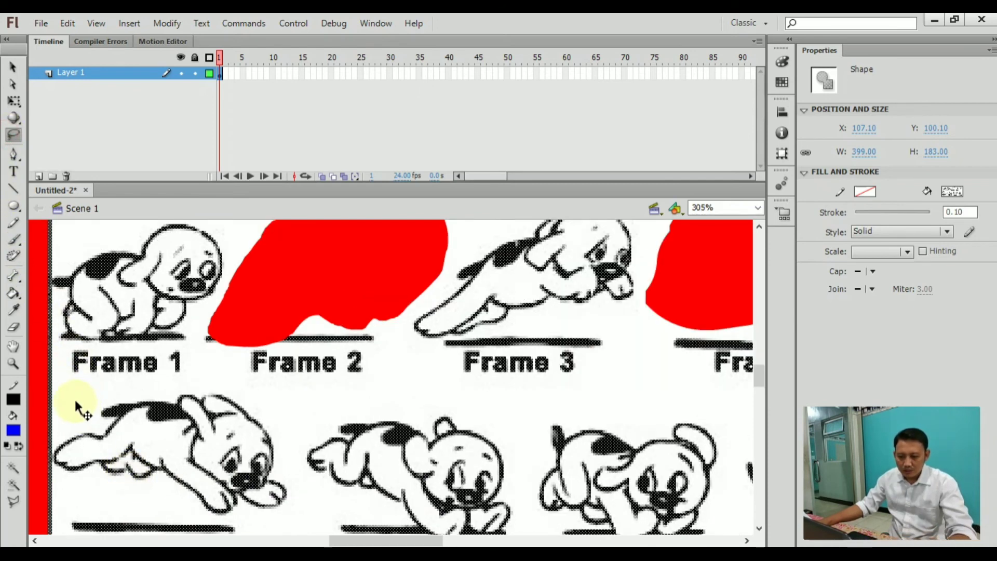
left_click(37, 402)
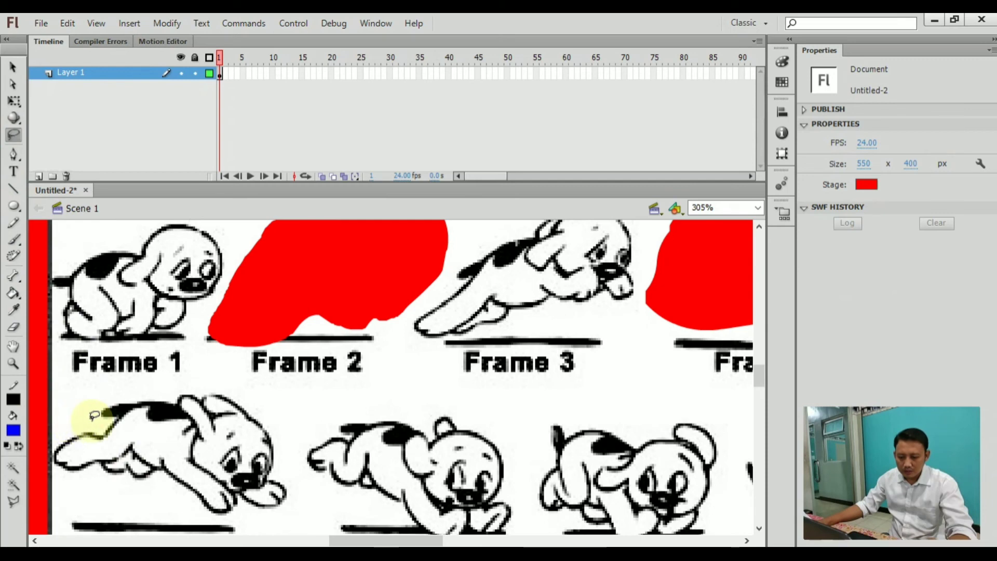
mouse_move(103, 429)
left_mouse_down()
mouse_move(103, 412)
mouse_move(108, 401)
mouse_move(179, 403)
mouse_move(223, 389)
mouse_move(269, 427)
mouse_move(270, 477)
mouse_move(286, 485)
mouse_move(281, 502)
mouse_move(241, 493)
mouse_move(219, 508)
mouse_move(163, 463)
mouse_move(57, 457)
mouse_move(104, 423)
mouse_move(90, 438)
left_mouse_up()
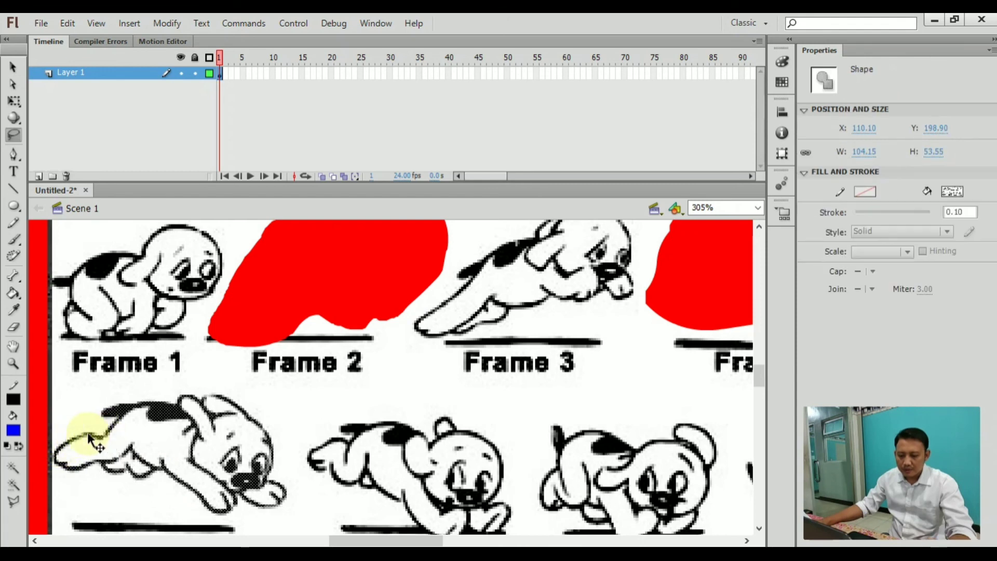
scroll(215, 414, "down", 3)
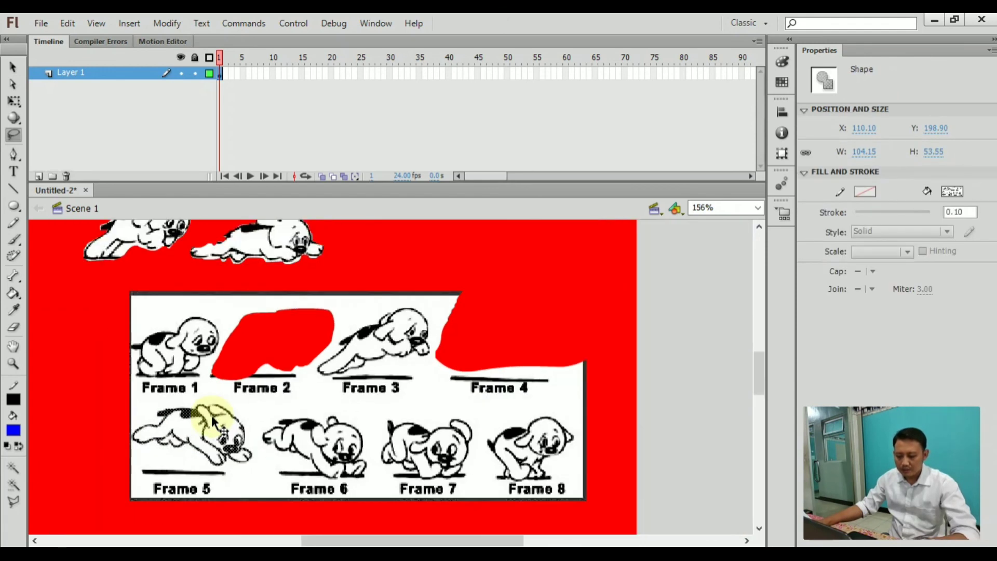
key("v")
mouse_move(200, 423)
left_mouse_down()
mouse_move(334, 317)
mouse_move(403, 242)
left_mouse_up()
- Move the remaining dog frames sheet to about X 35, Y 100, and delete it from the stage
scroll(405, 238, "up", 2)
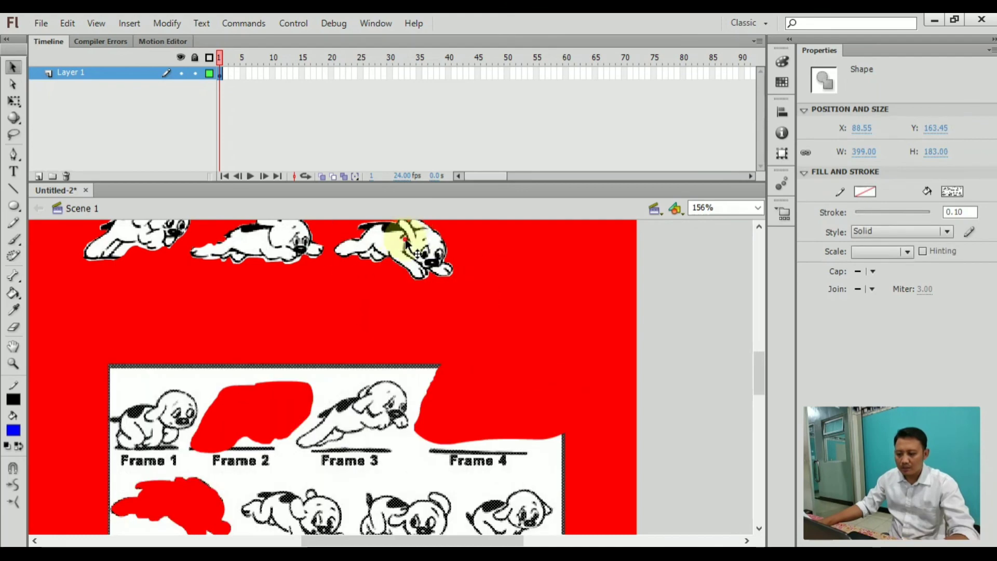
left_click(551, 333)
left_click_drag(409, 383, 317, 379)
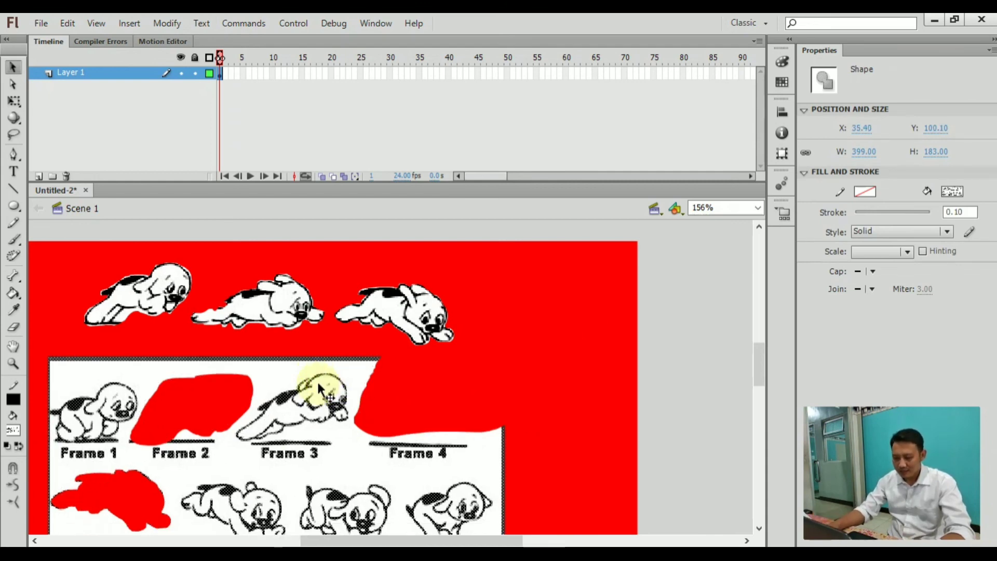
key("Delete")
- Move the three cutout dogs down toward the middle of the red stage, placing the Frame 5 dog slightly lower than the others
left_click_drag(73, 247, 509, 383)
left_click_drag(395, 307, 429, 338)
left_click_drag(312, 399, 312, 378)
left_click_drag(430, 355, 423, 418)
left_click(448, 320)
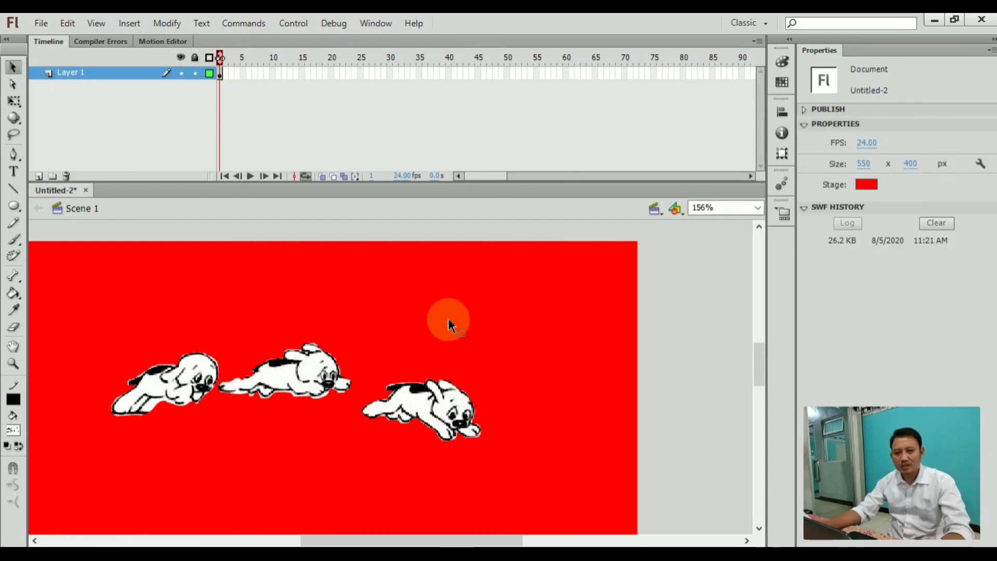